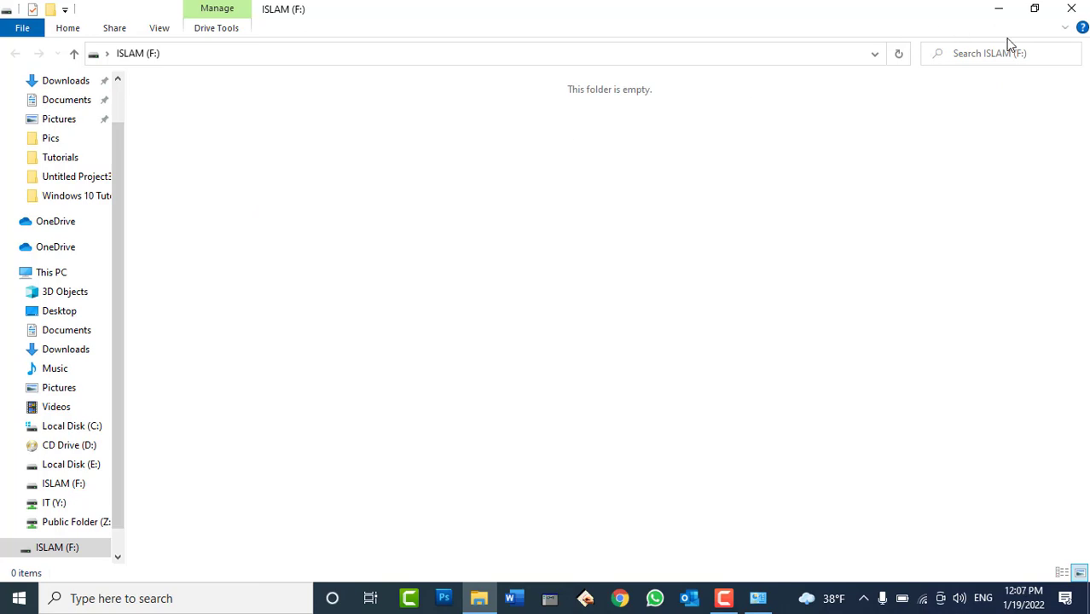
# Close the F: drive window, turn off AutoPlay for all media and devices, save, and minimise the Control Panel.
pyautogui.click(1071, 8)
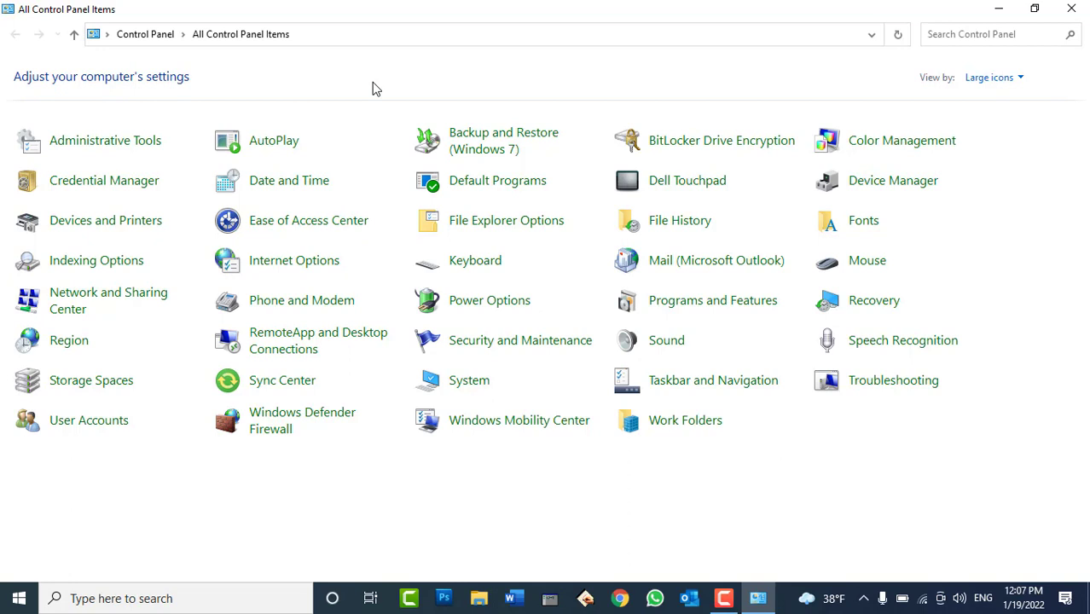
pyautogui.click(284, 142)
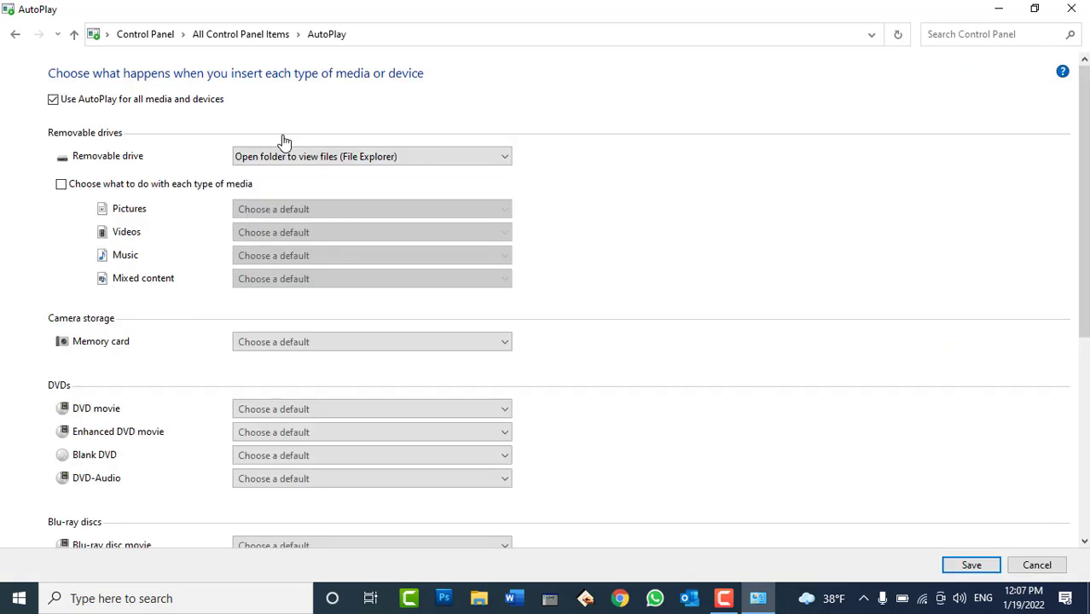
pyautogui.click(143, 106)
pyautogui.click(965, 566)
pyautogui.click(758, 598)
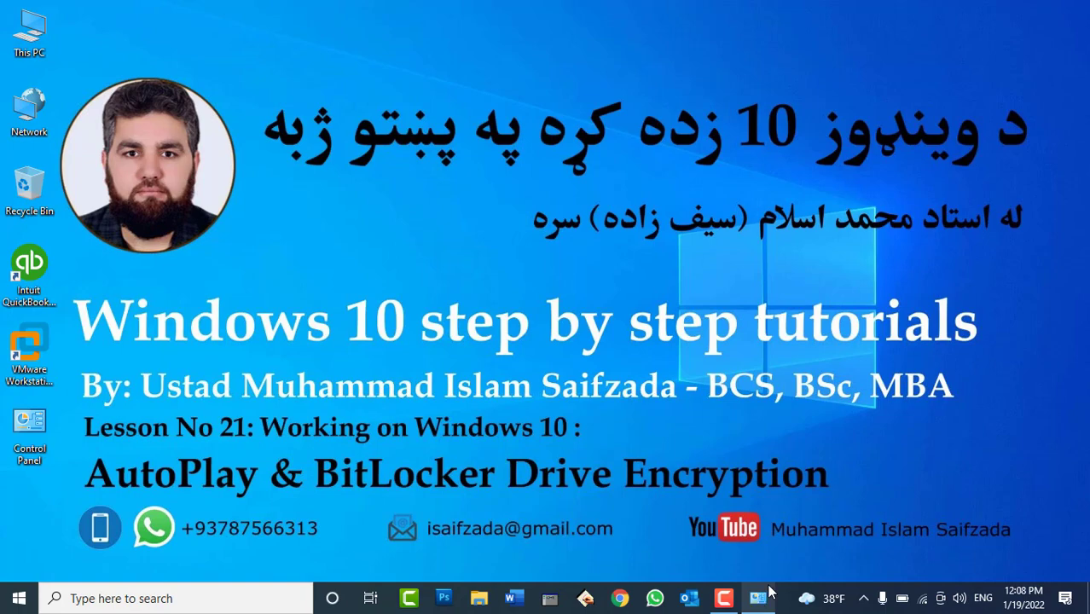
# Restore the Control Panel and turn on AutoPlay for all media and devices in the AutoPlay settings.
pyautogui.click(757, 600)
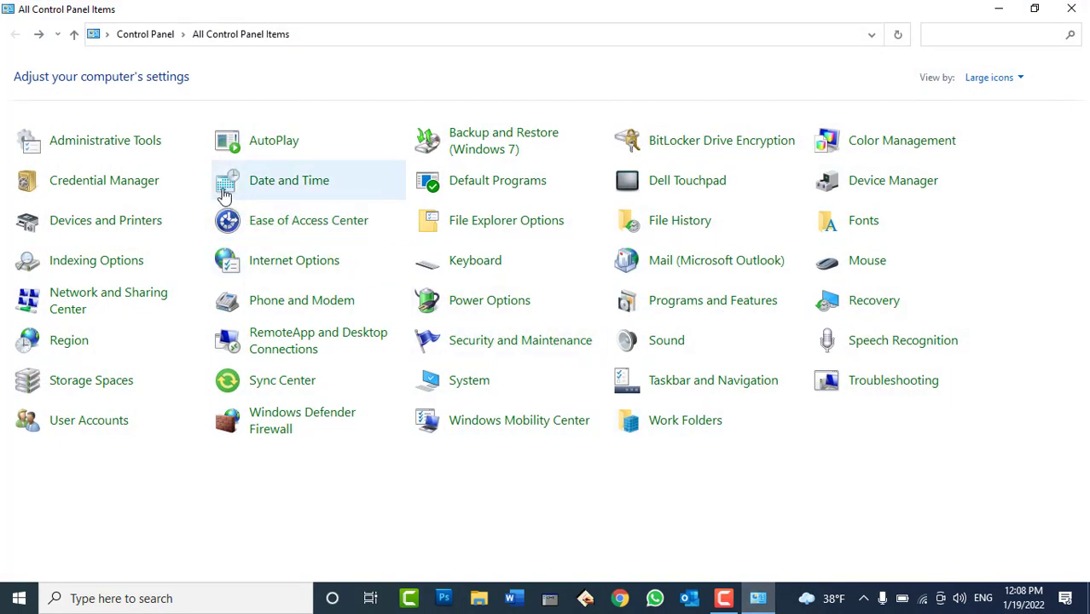
pyautogui.click(290, 146)
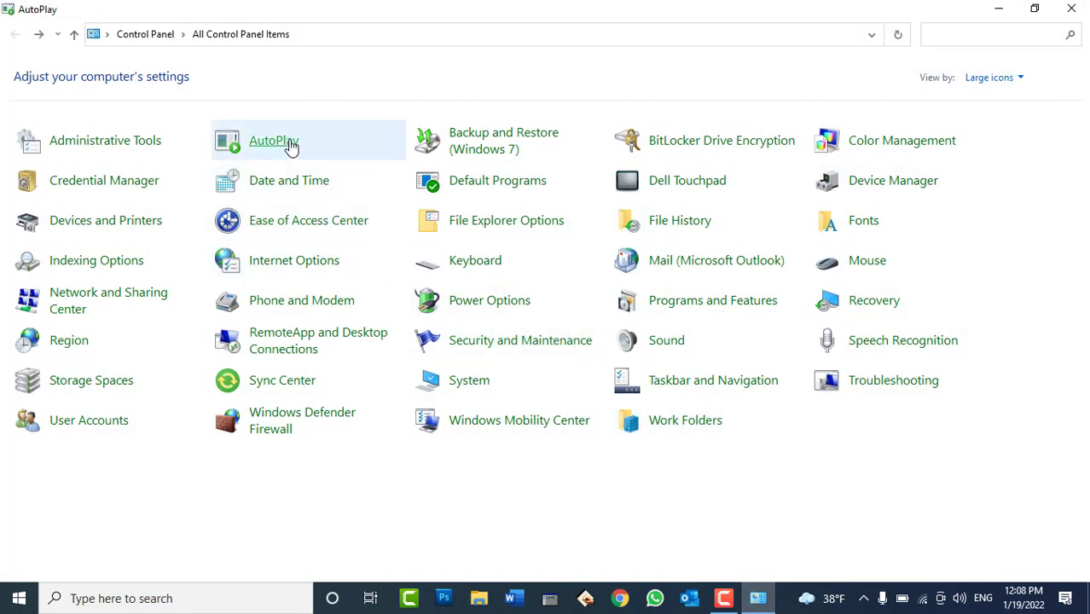
pyautogui.click(198, 102)
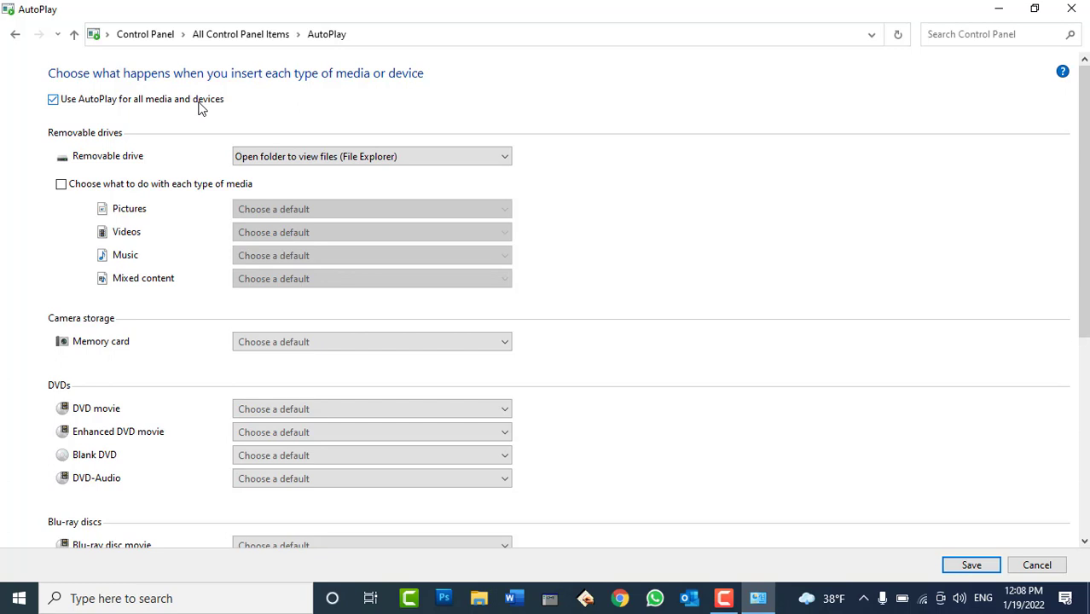
# Set the removable drive default to "Take no action", save the AutoPlay settings, and minimise the Control Panel.
pyautogui.click(242, 162)
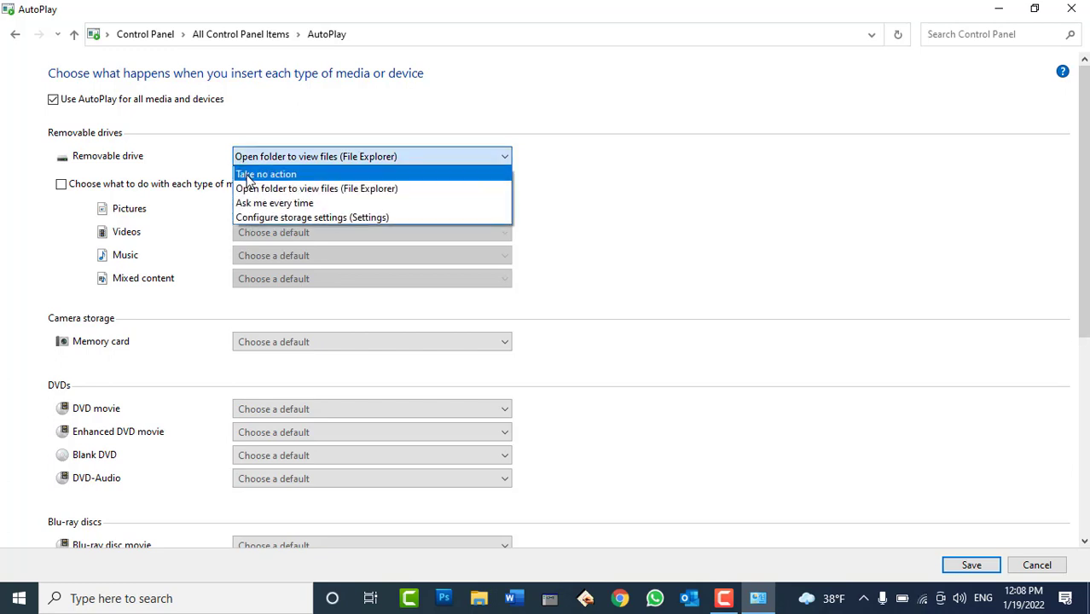
pyautogui.click(249, 174)
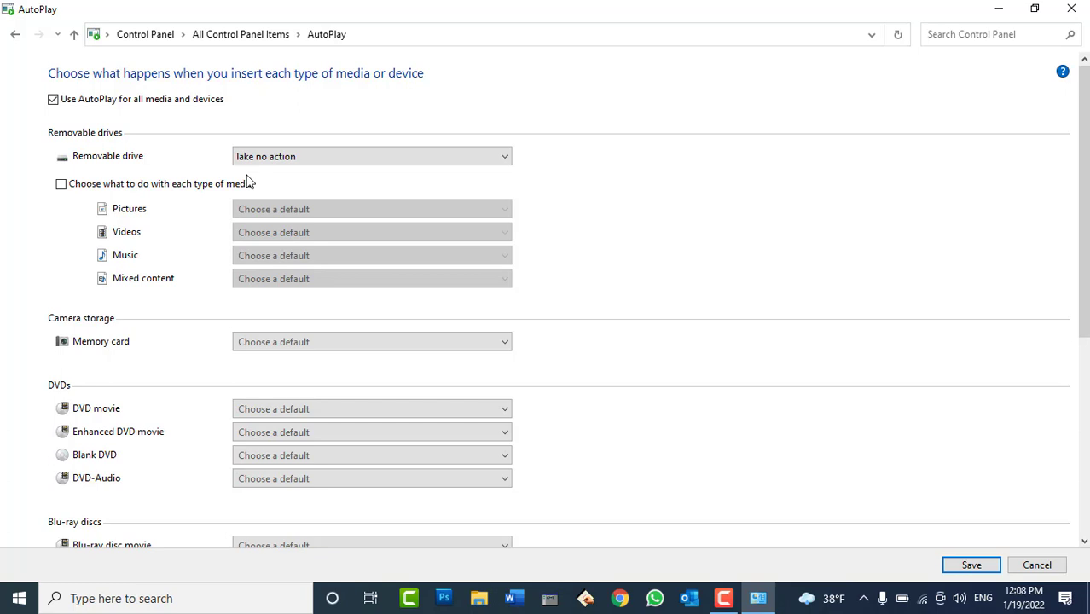
pyautogui.scroll(-2, 798, 485)
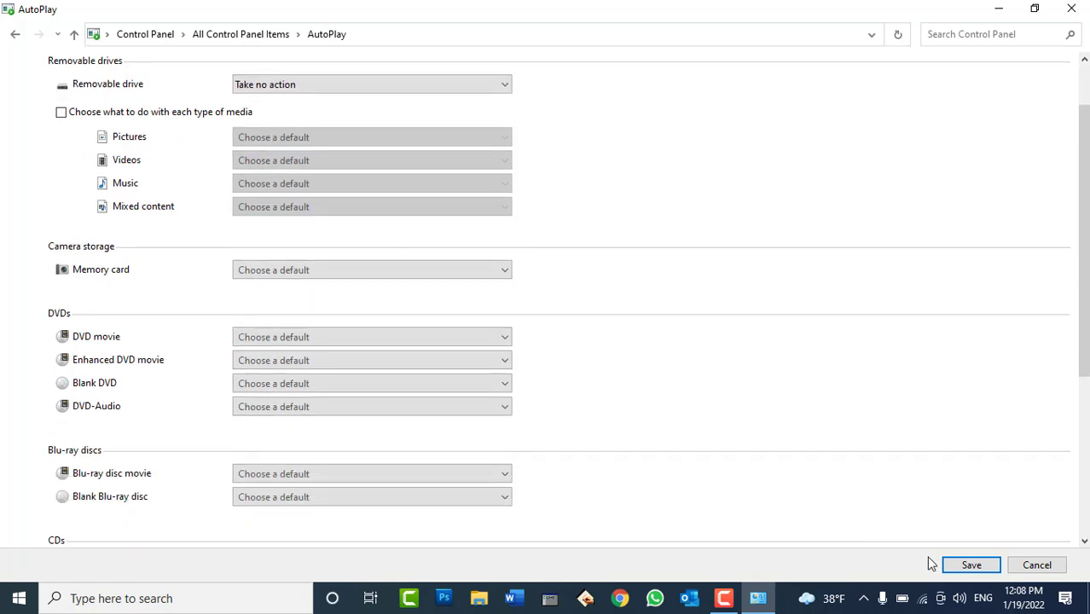
pyautogui.click(971, 566)
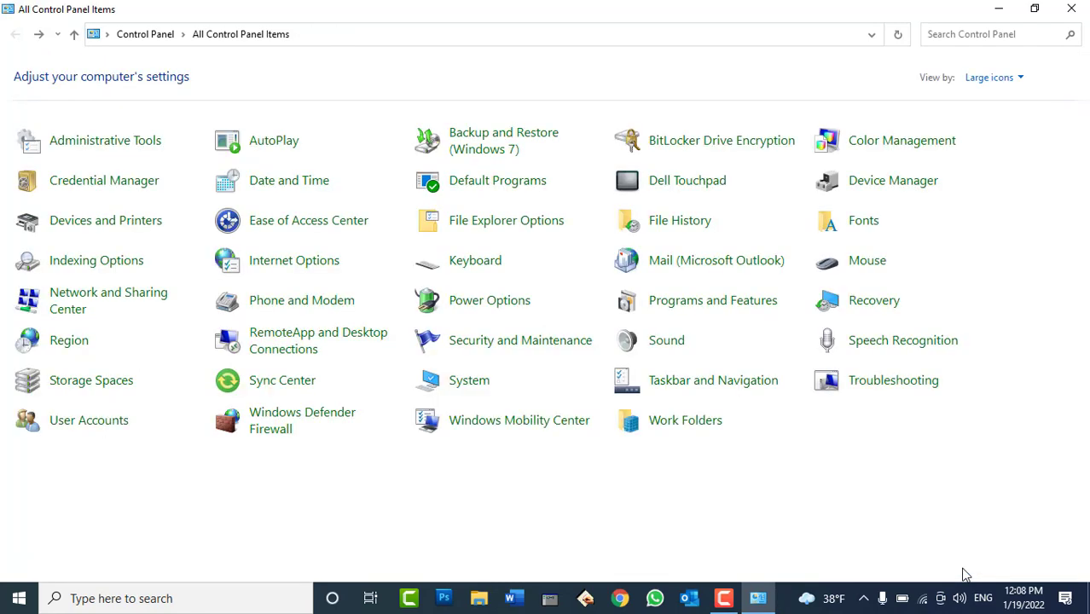
pyautogui.click(758, 598)
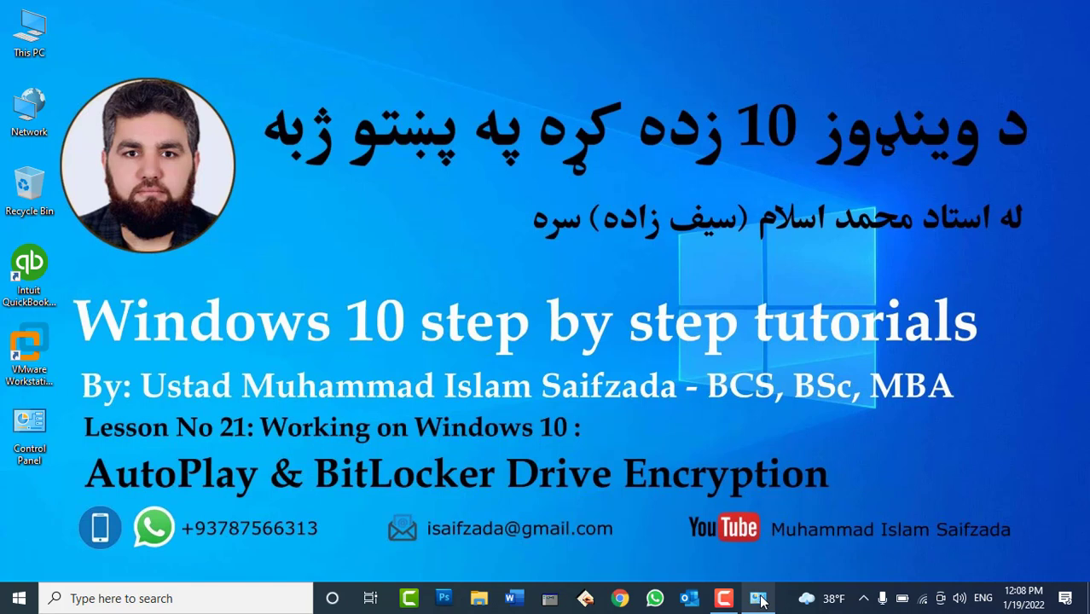
# Set the removable drive AutoPlay default to "Ask me every time", save it, and open the AutoPlay notification for drive F:.
pyautogui.click(758, 598)
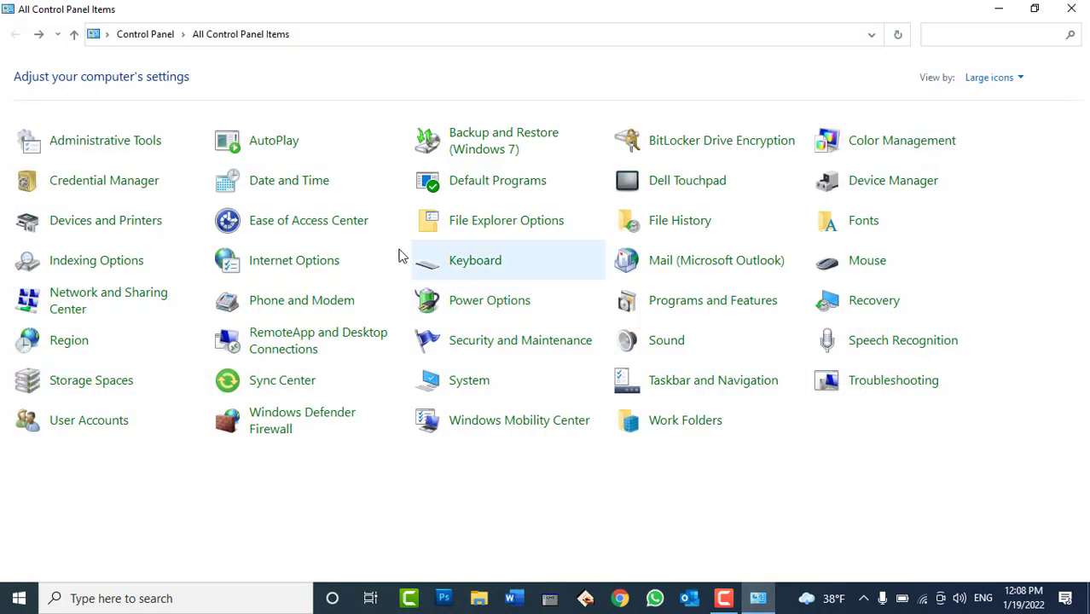
pyautogui.click(290, 151)
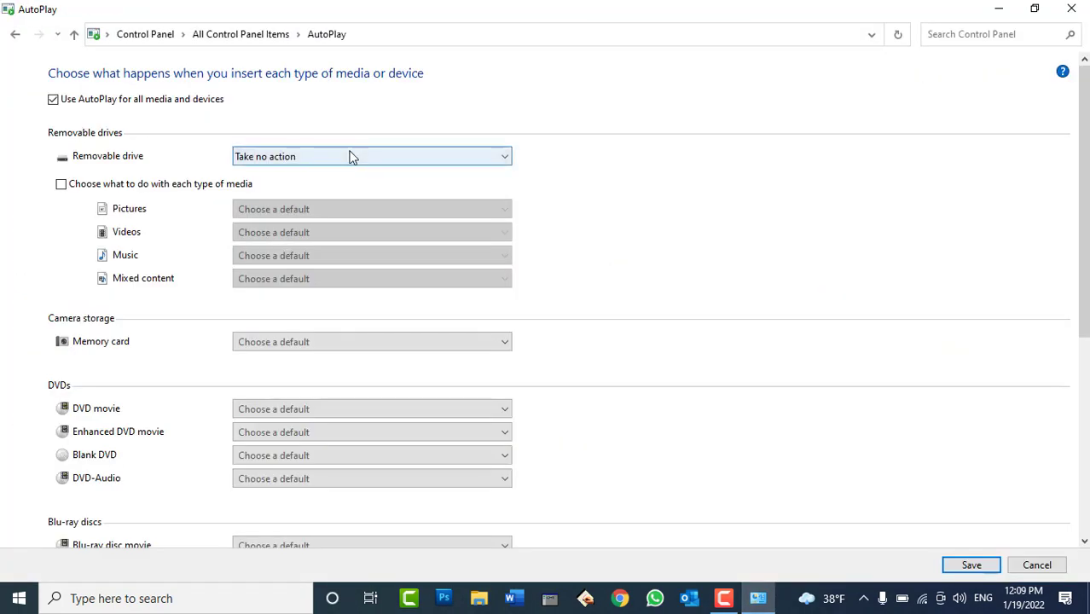
pyautogui.click(349, 157)
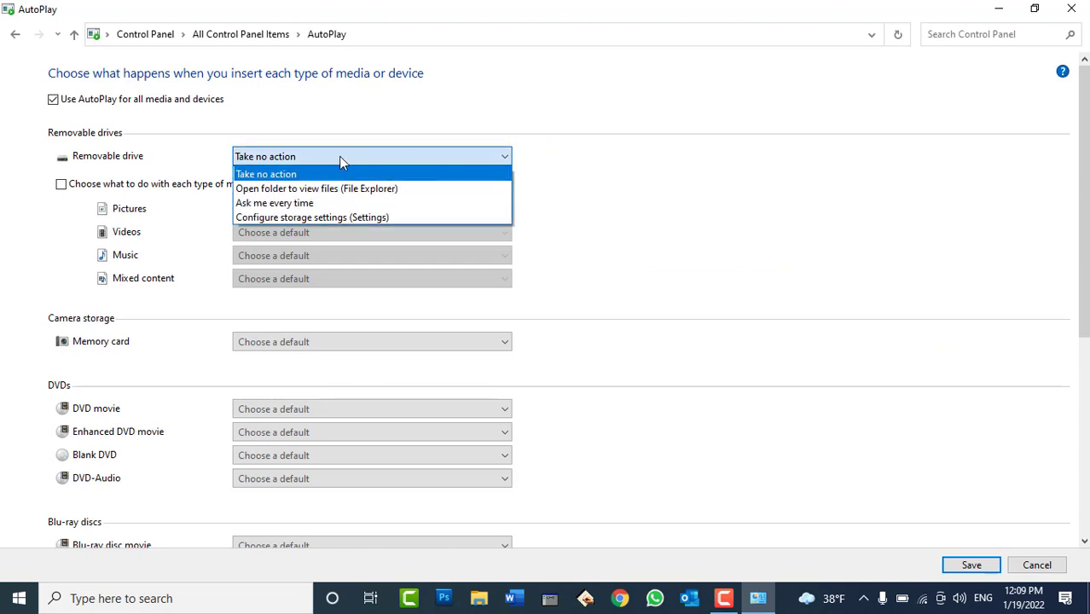
pyautogui.click(314, 205)
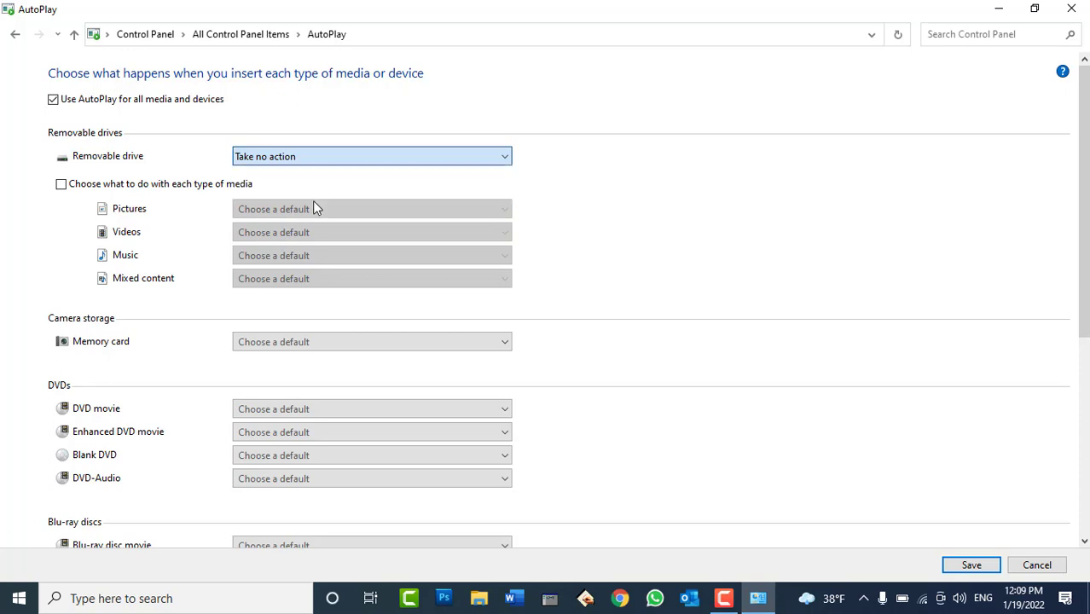
pyautogui.click(973, 566)
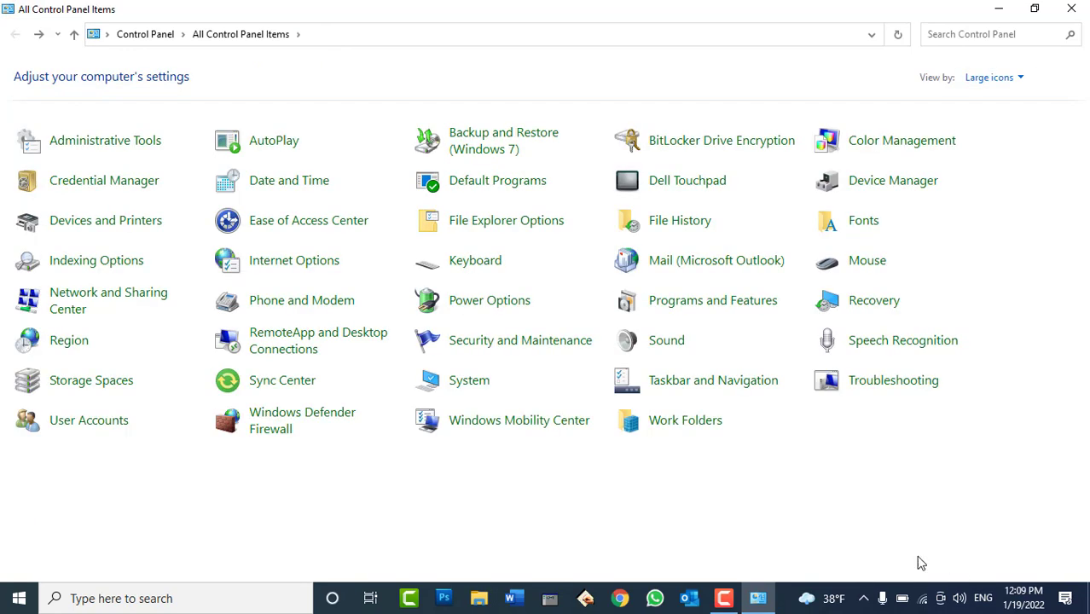
pyautogui.click(758, 600)
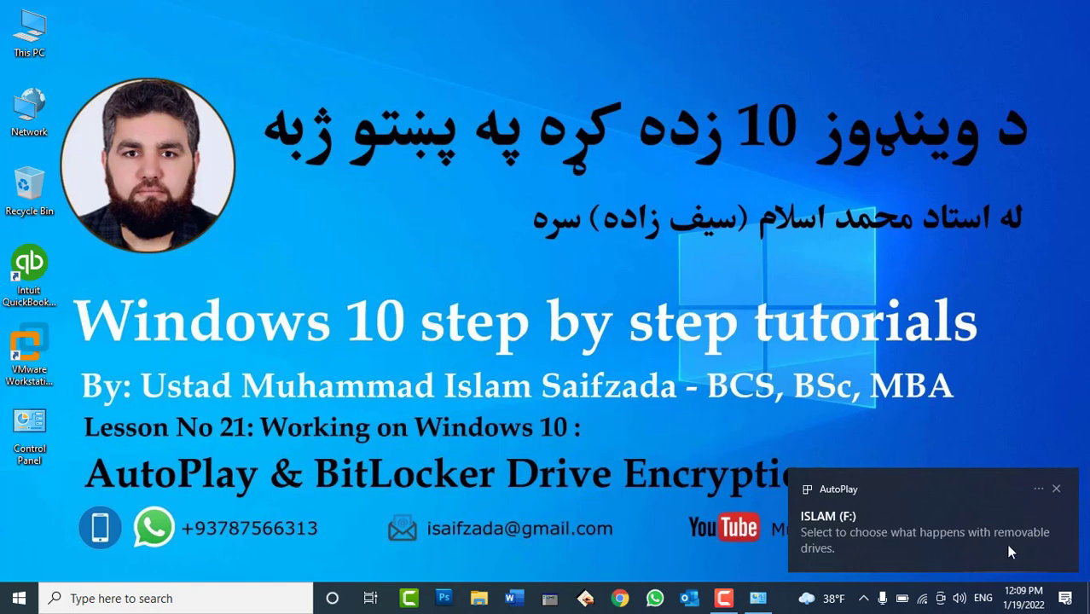
pyautogui.click(926, 519)
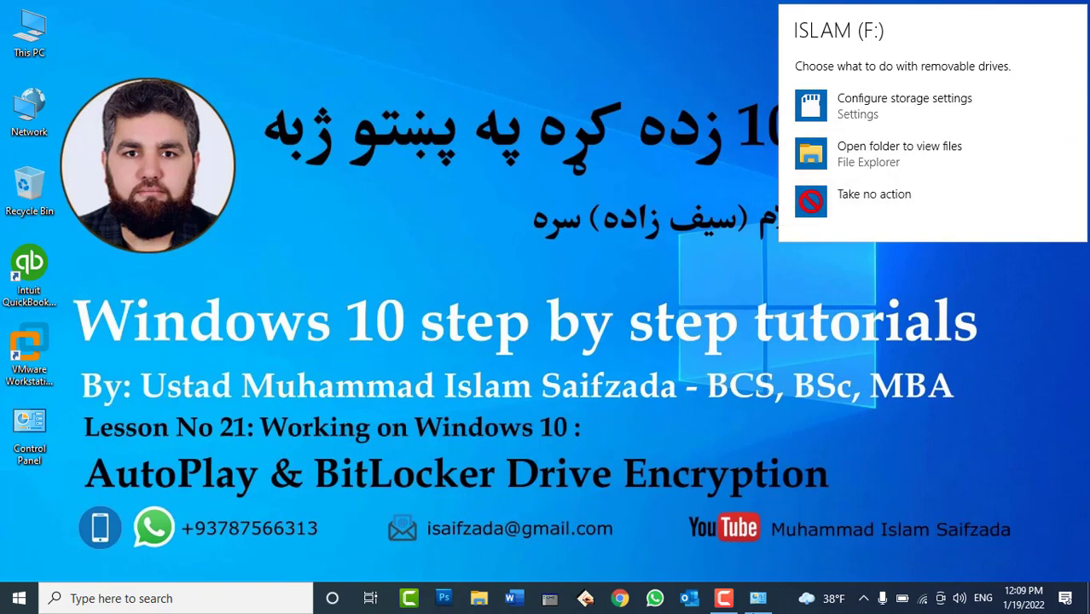
# Set the removable drive AutoPlay default to "Open folder to view files (File Explorer)", save it, and close the Control Panel and F: drive windows.
pyautogui.click(758, 598)
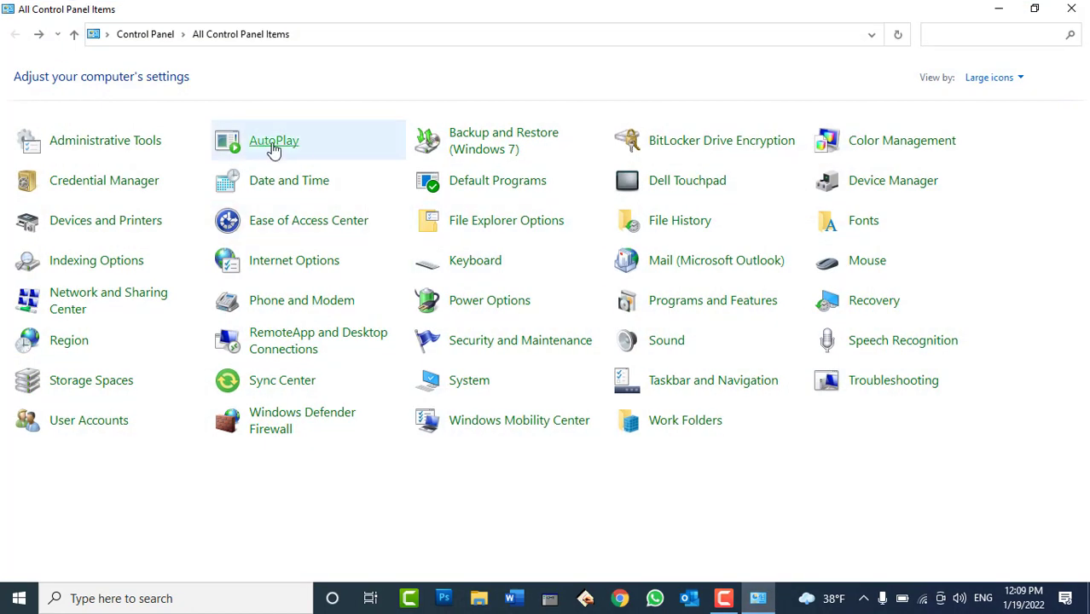
pyautogui.click(302, 142)
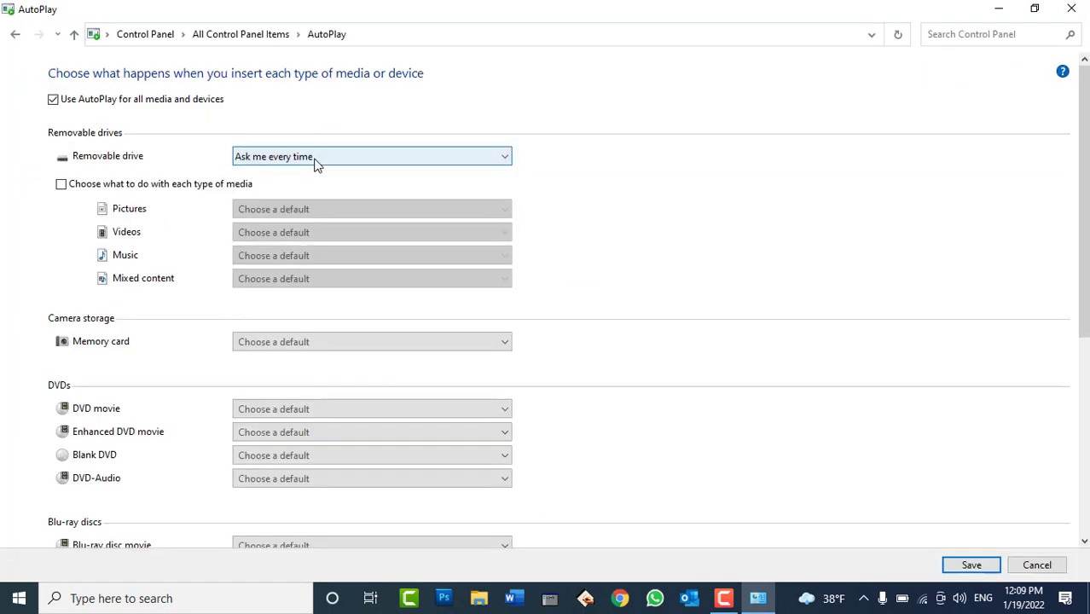
pyautogui.click(316, 164)
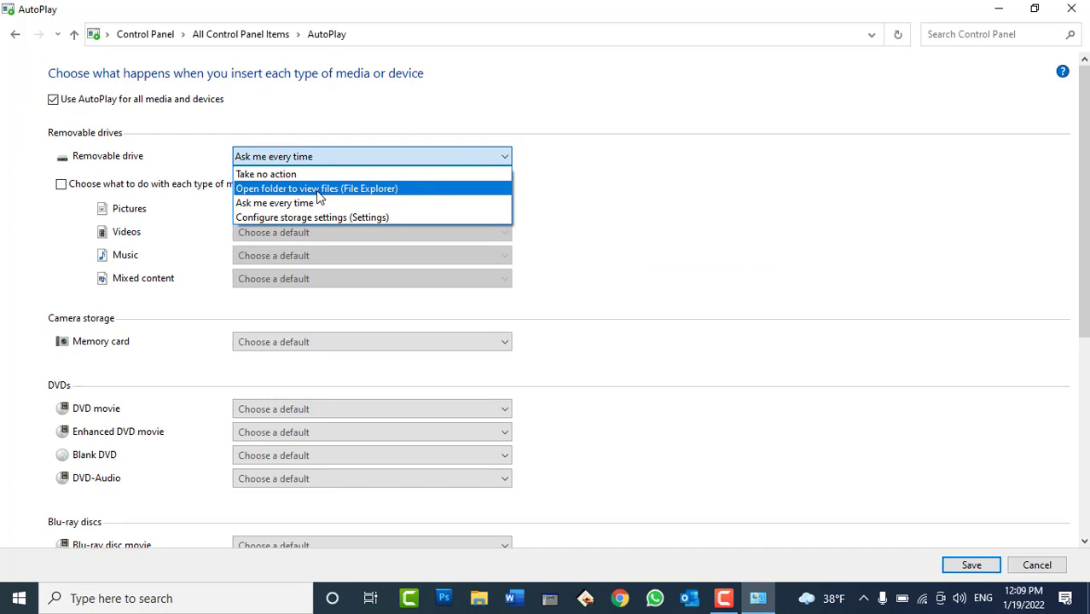
pyautogui.click(316, 189)
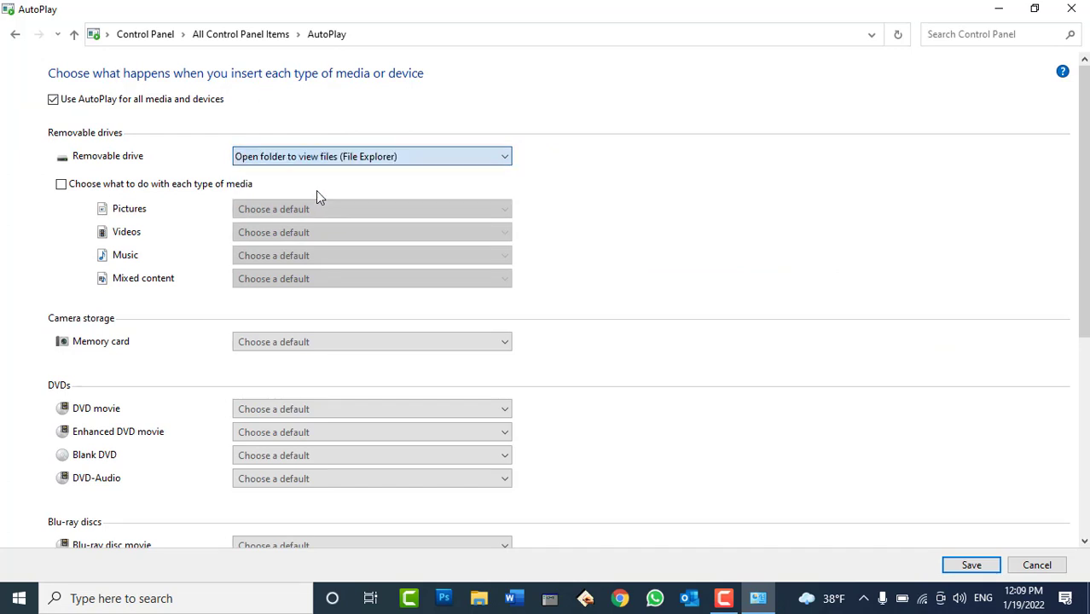
pyautogui.click(952, 569)
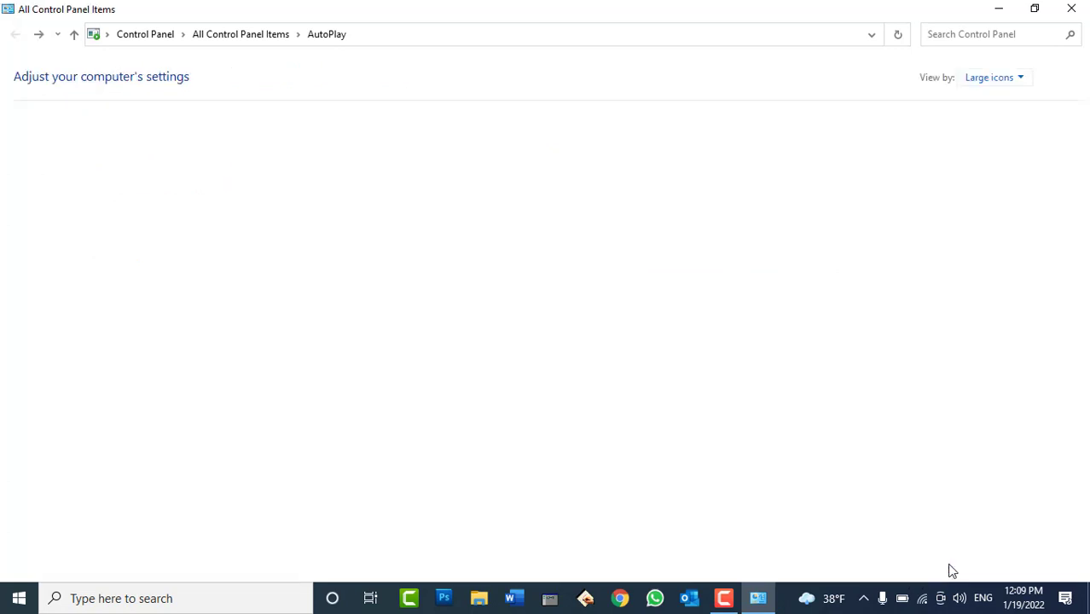
pyautogui.click(1071, 9)
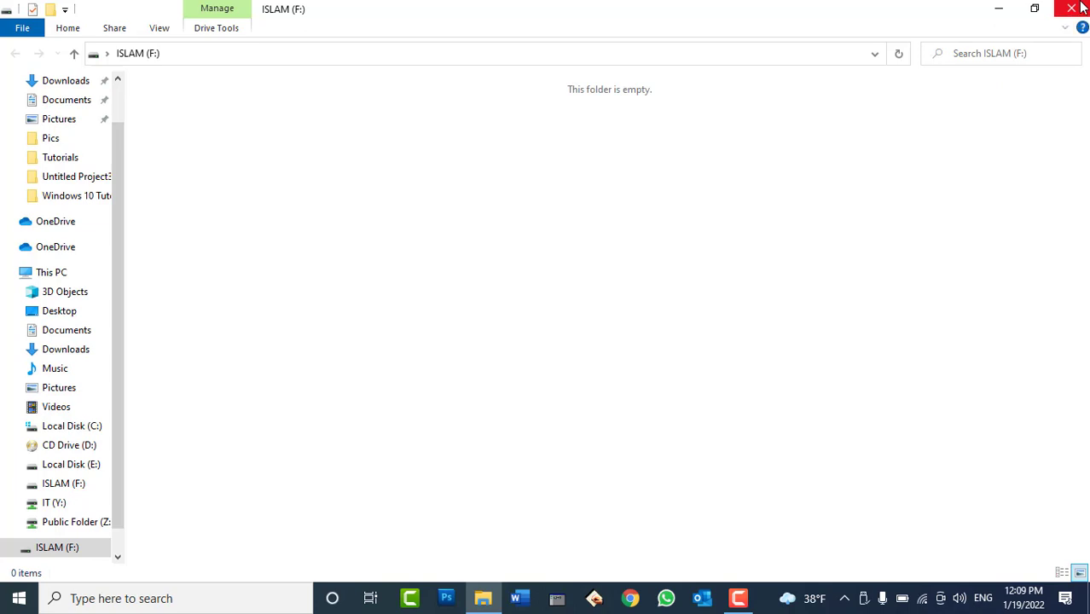
pyautogui.click(1080, 8)
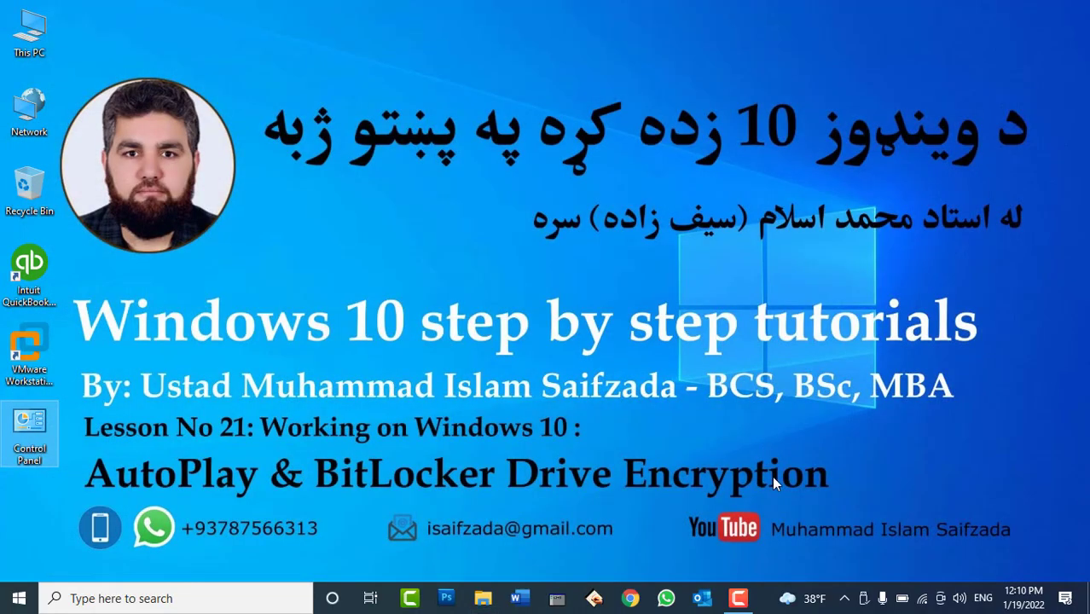
# Reopen the Control Panel's AutoPlay settings and set the removable drive default to "Ask me every time".
pyautogui.doubleClick(48, 431)
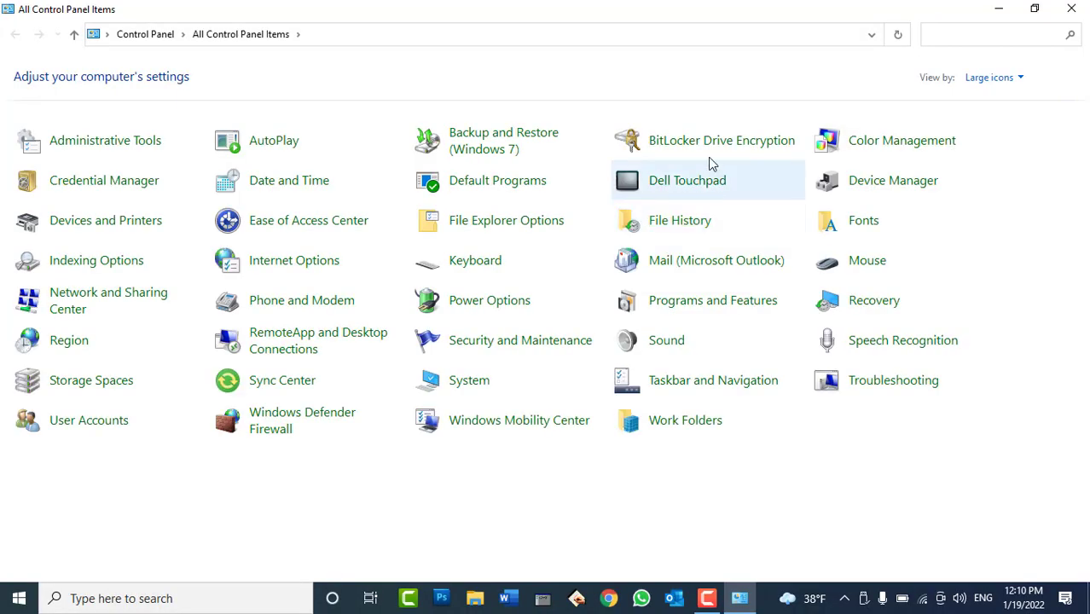
pyautogui.click(333, 153)
pyautogui.click(306, 160)
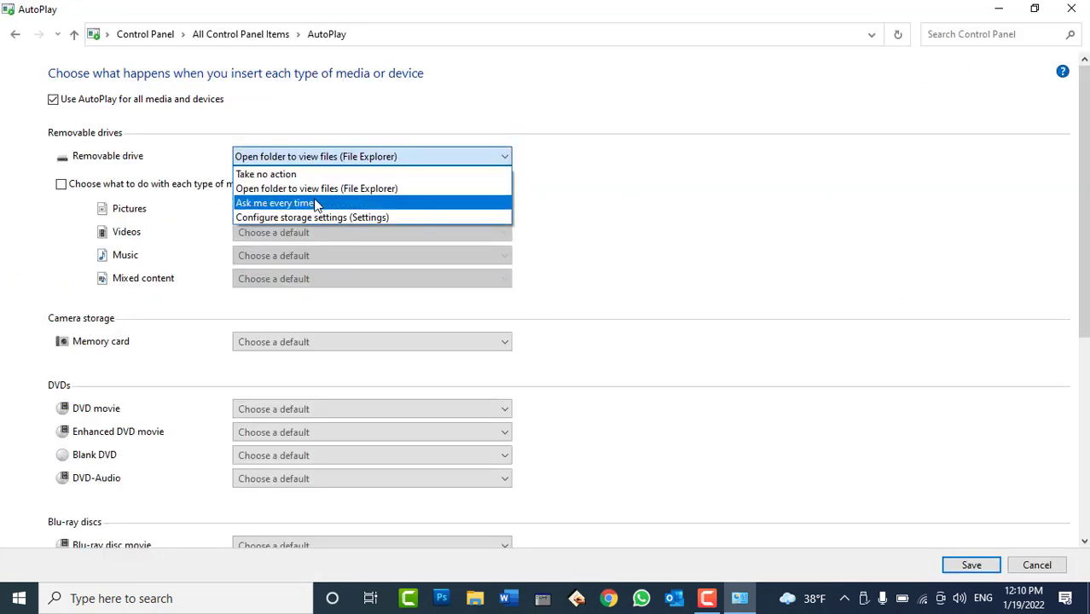
pyautogui.click(316, 203)
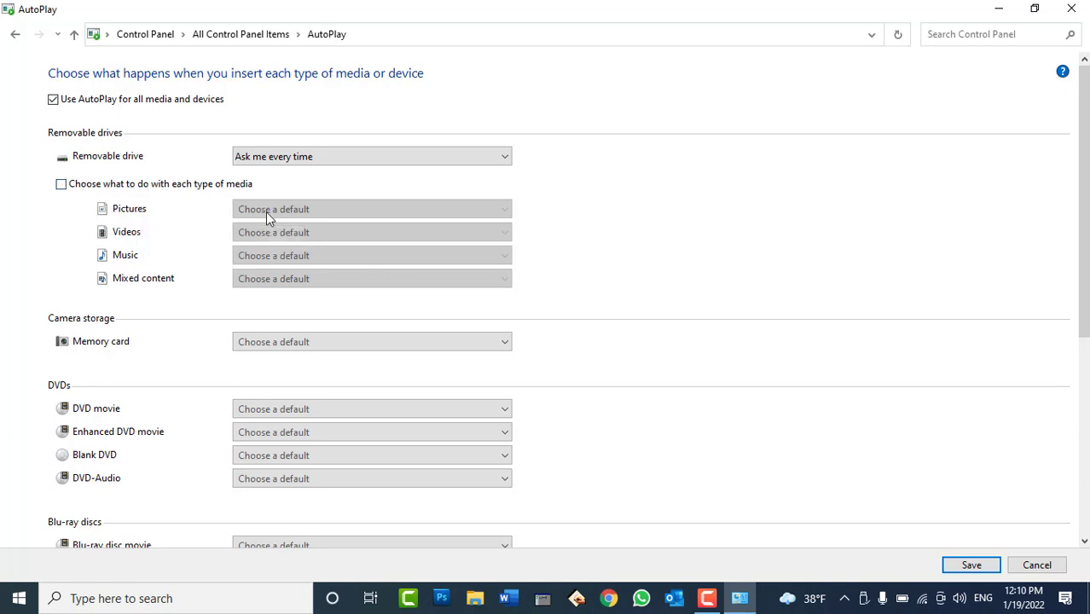
# Set the memory card default under camera storage to "Import photos and videos (Photos)".
pyautogui.click(307, 343)
pyautogui.click(307, 343)
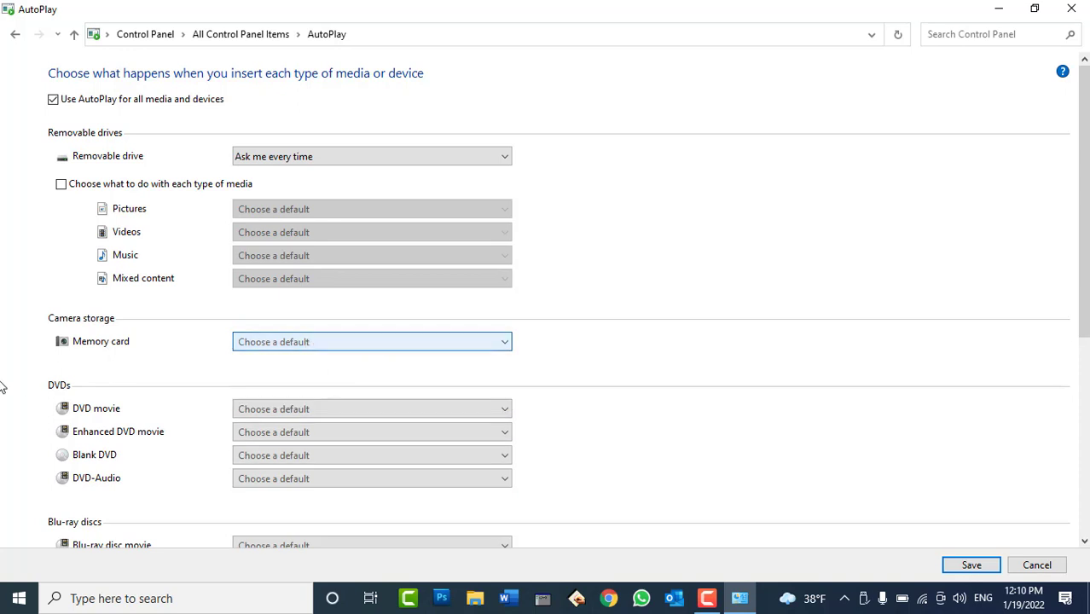
pyautogui.scroll(-1, 7, 386)
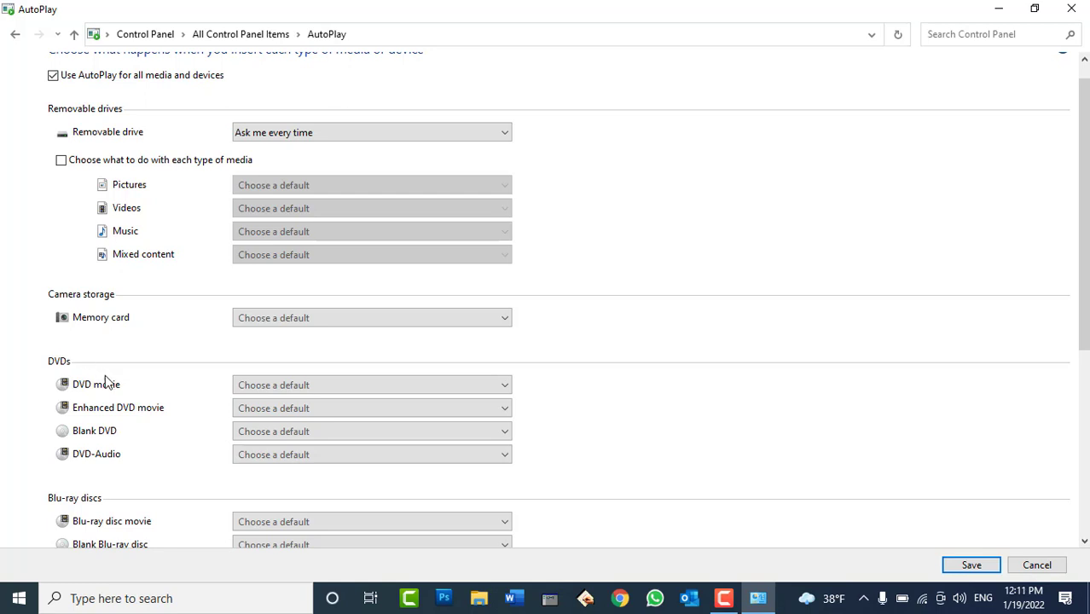
pyautogui.scroll(-1, 105, 380)
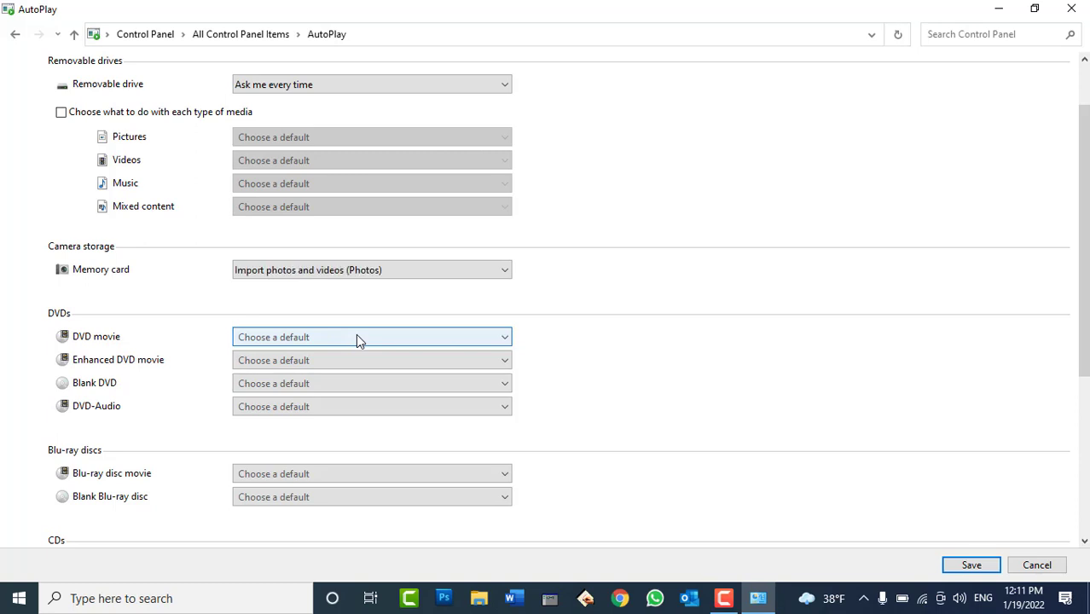
pyautogui.scroll(2, 22, 324)
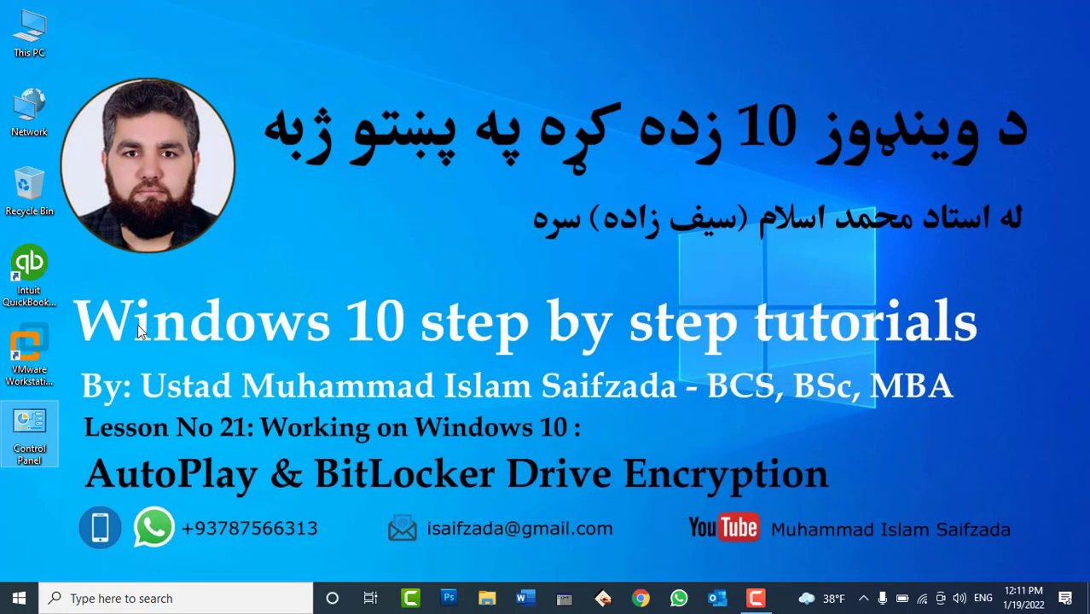
# Open the Control Panel from the desktop, minimise it, and open This PC.
pyautogui.doubleClick(50, 426)
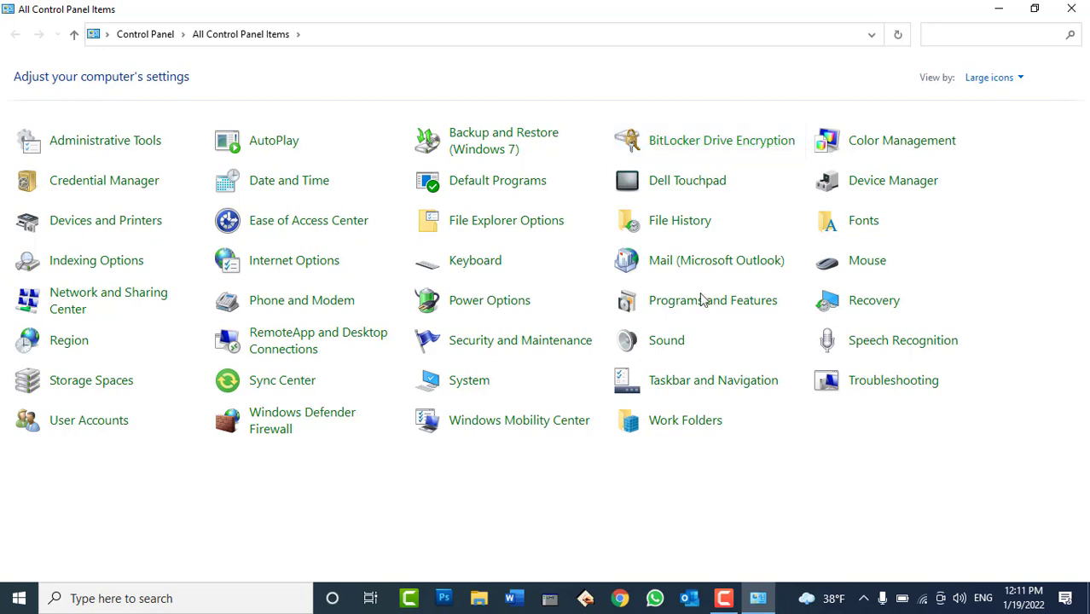
pyautogui.click(757, 598)
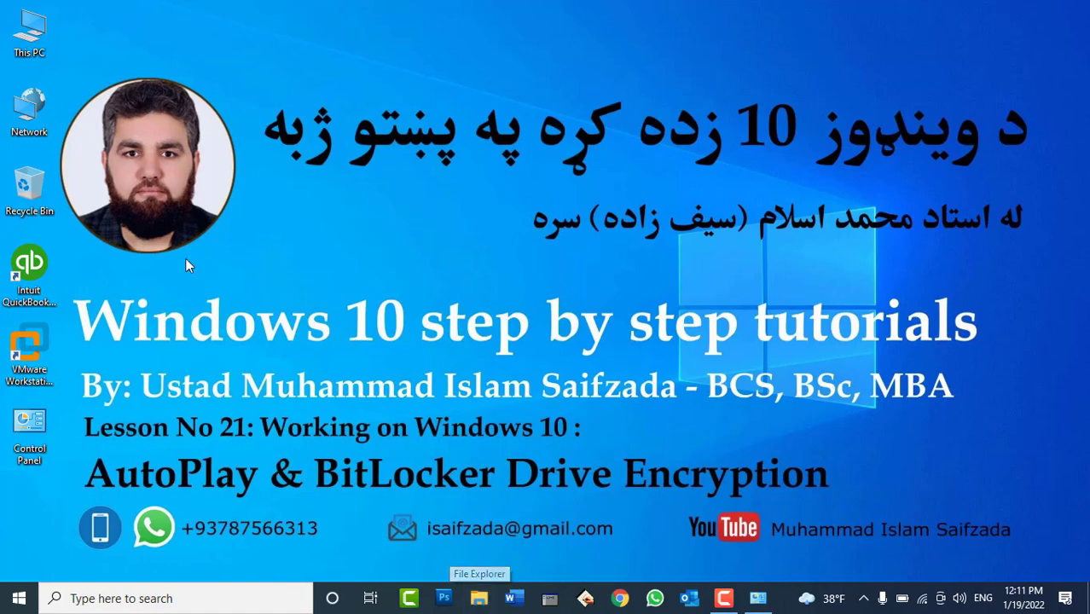
pyautogui.doubleClick(29, 34)
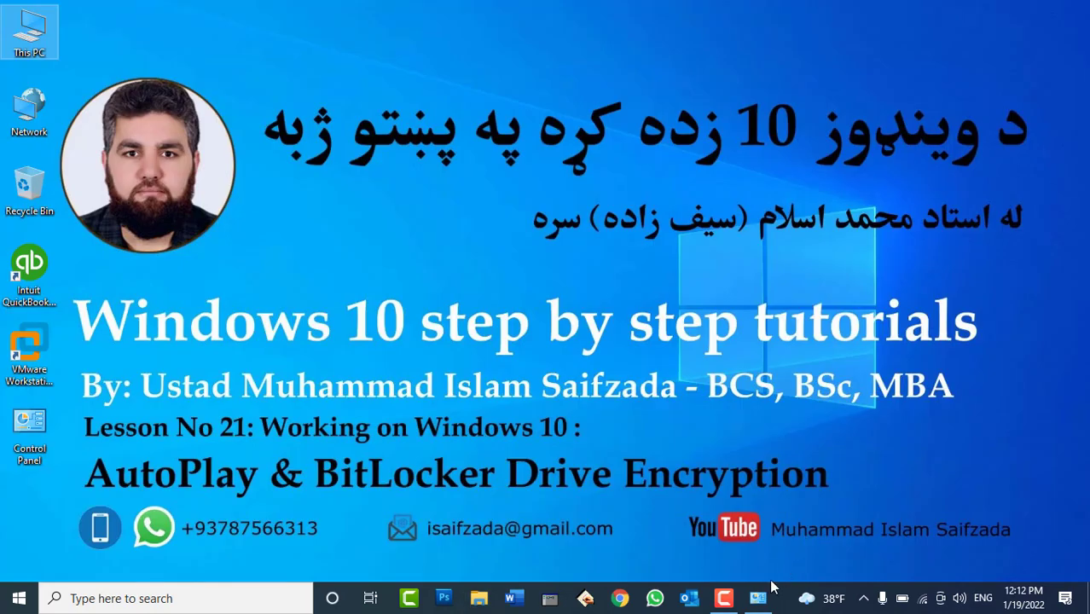
# Open BitLocker Drive Encryption from the Control Panel and check the local C: and E: drives in This PC.
pyautogui.click(760, 597)
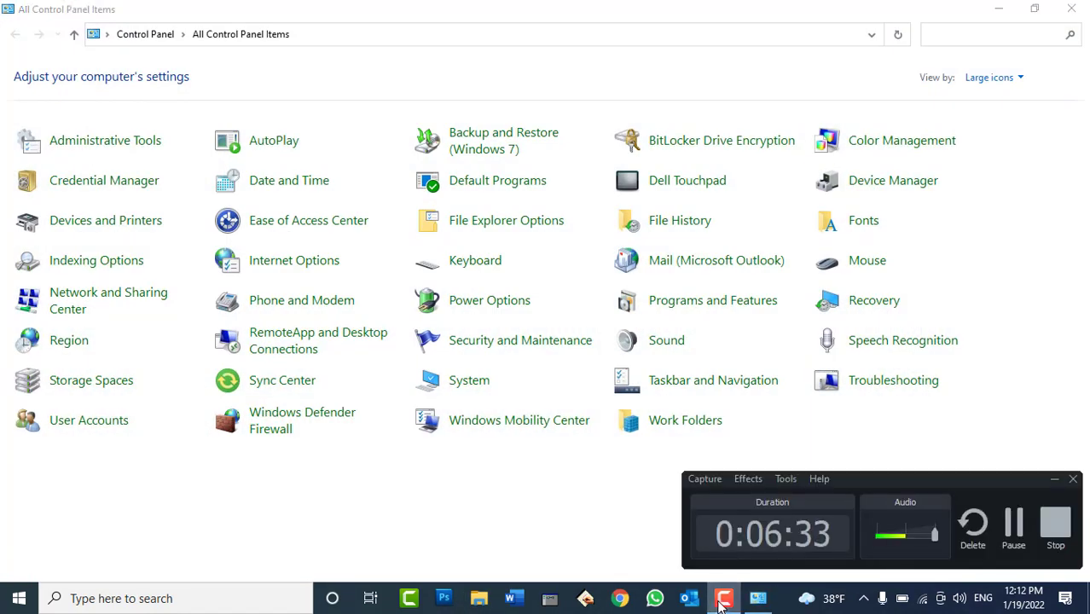
pyautogui.click(704, 144)
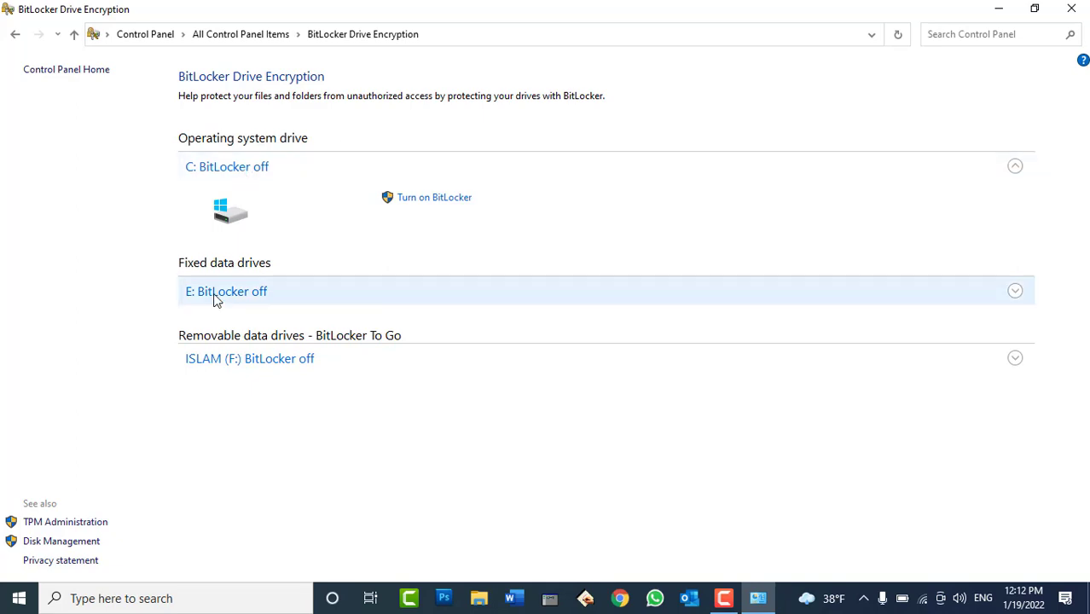
pyautogui.click(476, 600)
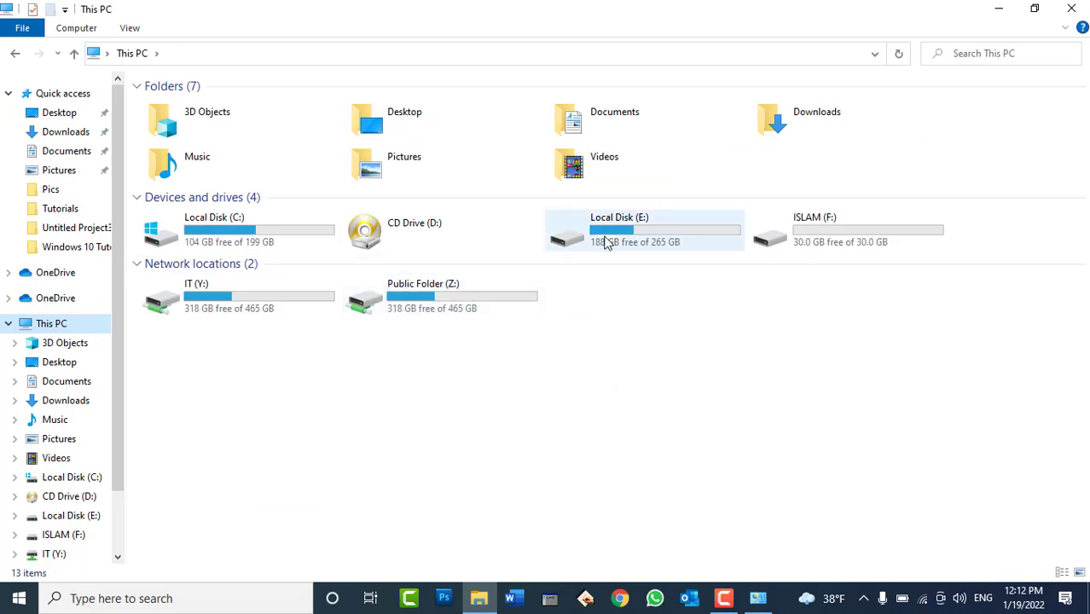
pyautogui.click(277, 237)
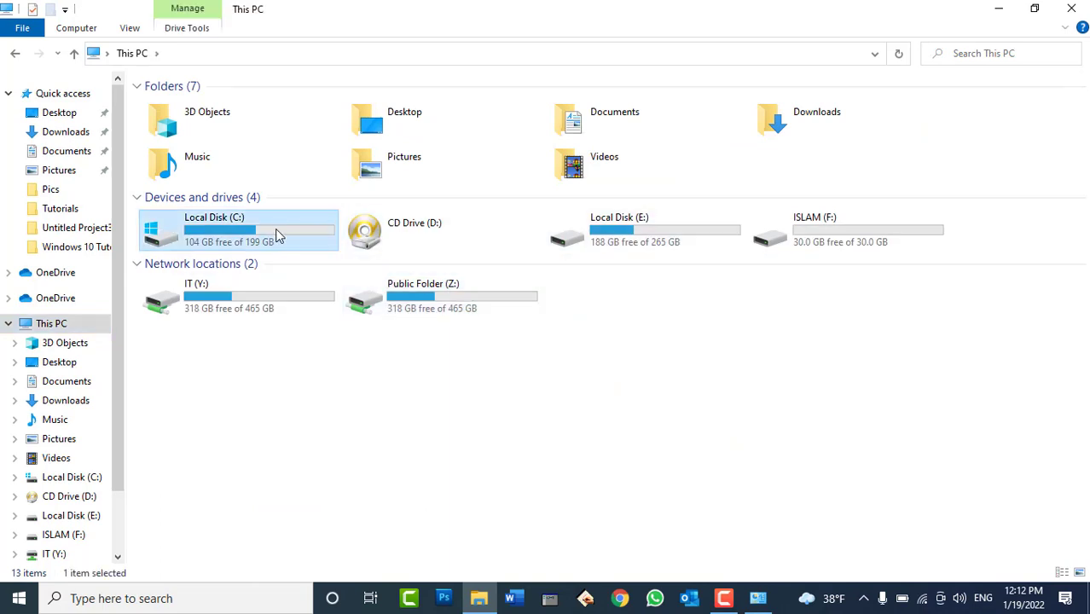
pyautogui.click(689, 232)
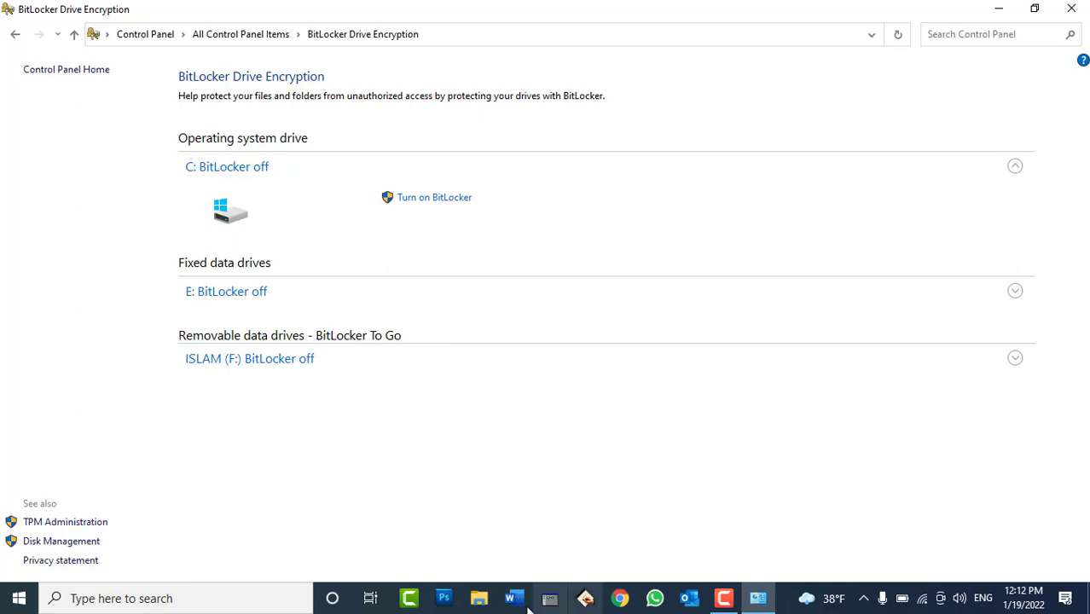
# Examine the network locations IT (Y:) and Public Folder (Z:) in This PC, and close File Explorer and the OneDrive setup window.
pyautogui.click(478, 597)
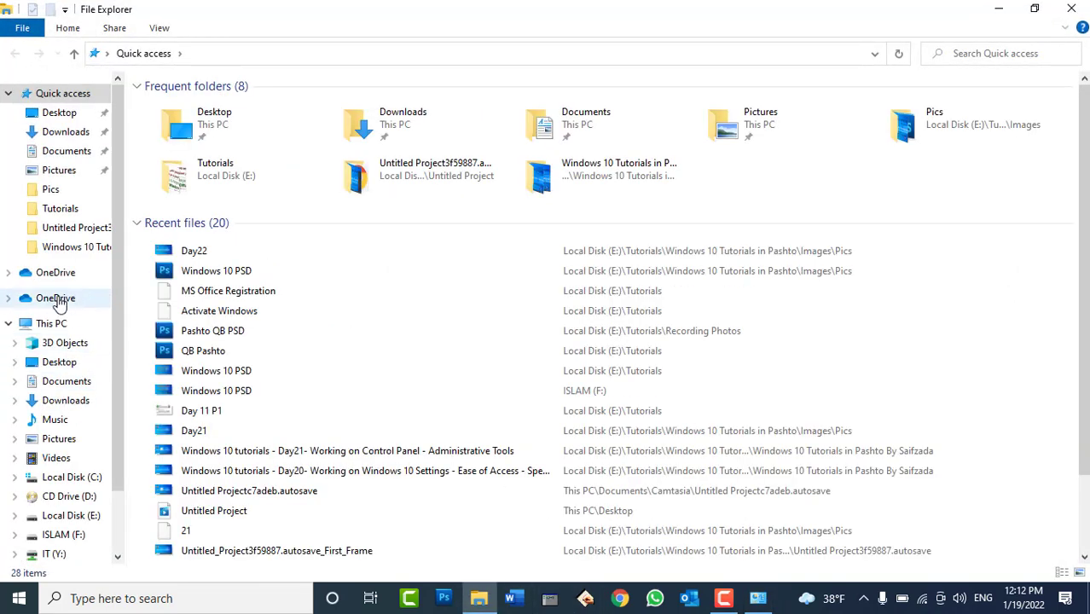
pyautogui.click(56, 297)
pyautogui.click(47, 323)
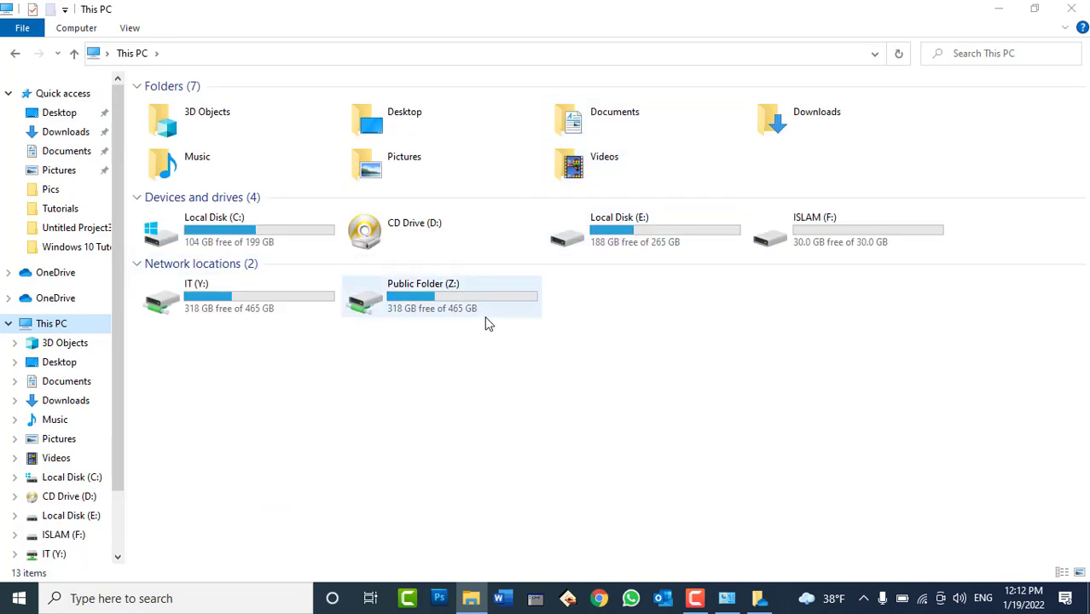
pyautogui.click(480, 312)
pyautogui.click(260, 307)
pyautogui.click(418, 299)
pyautogui.click(306, 308)
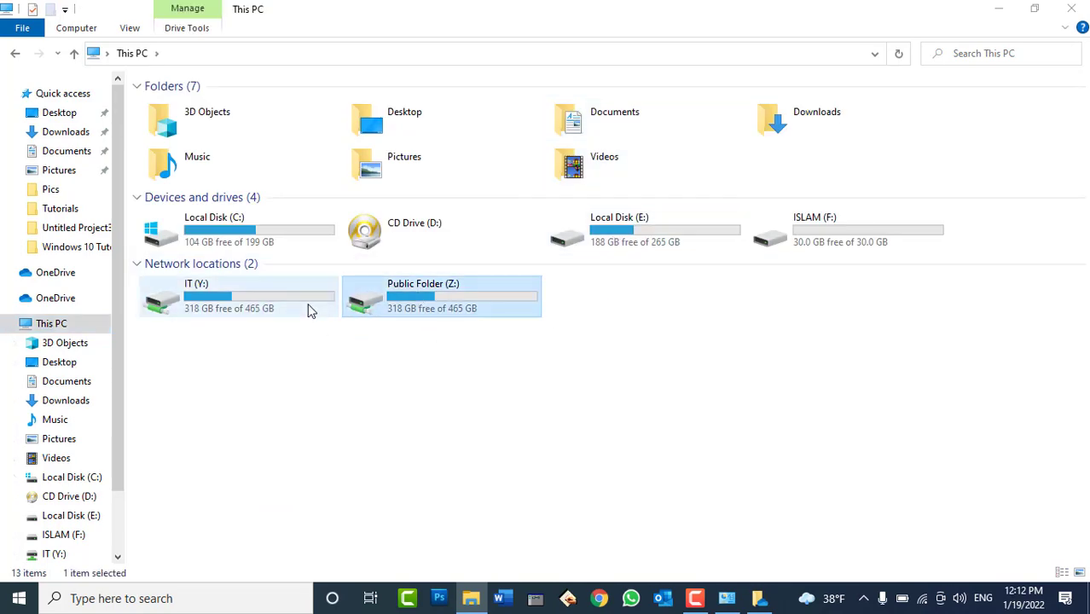
pyautogui.click(1071, 9)
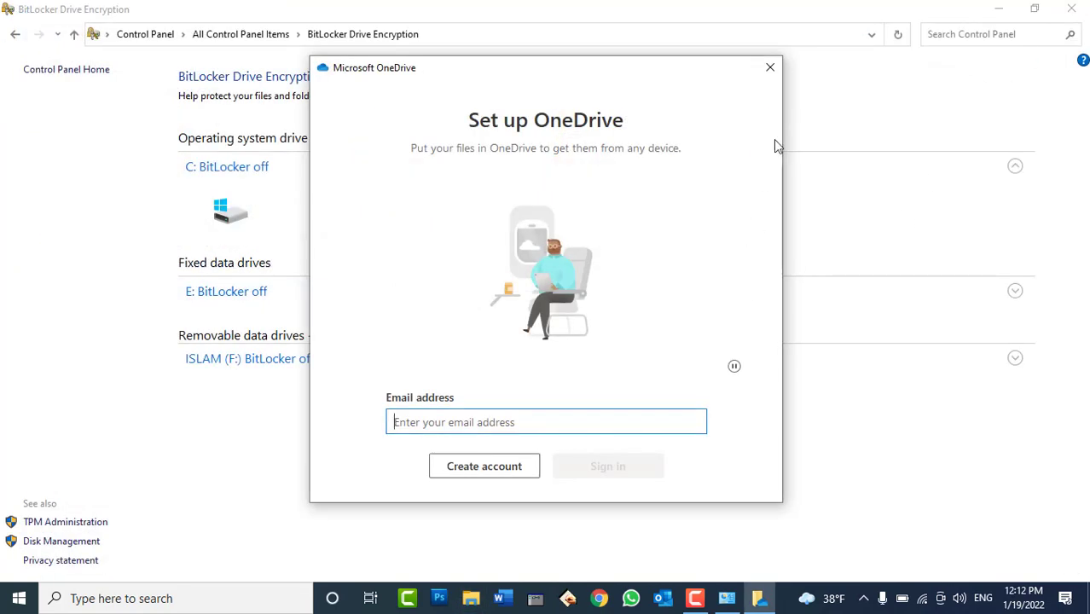
pyautogui.click(771, 67)
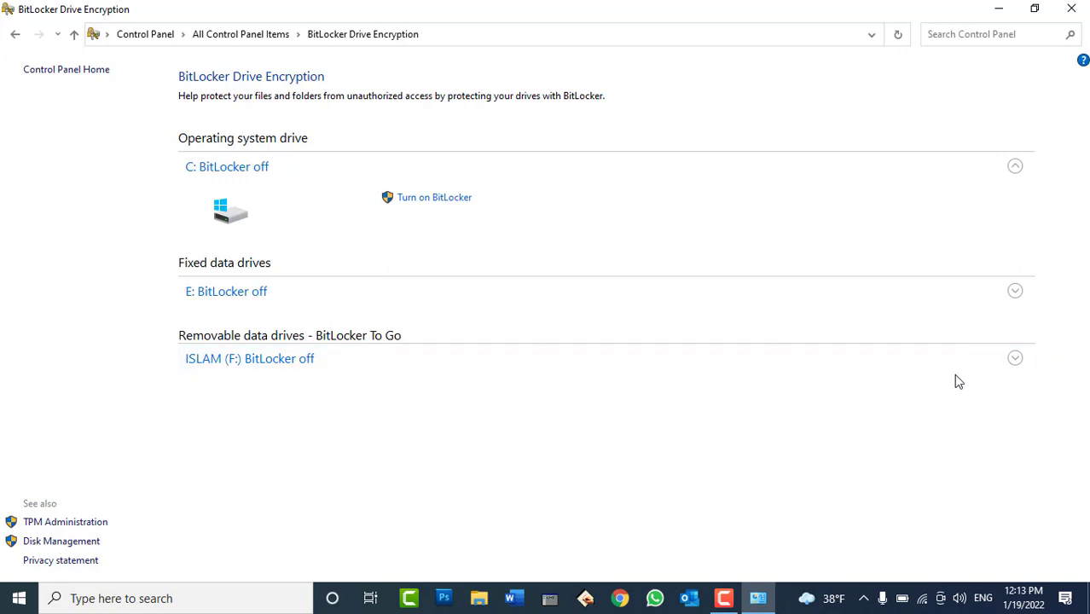
# Expand the E: and F: drive entries and turn on BitLocker for the removable drive F:.
pyautogui.click(1015, 359)
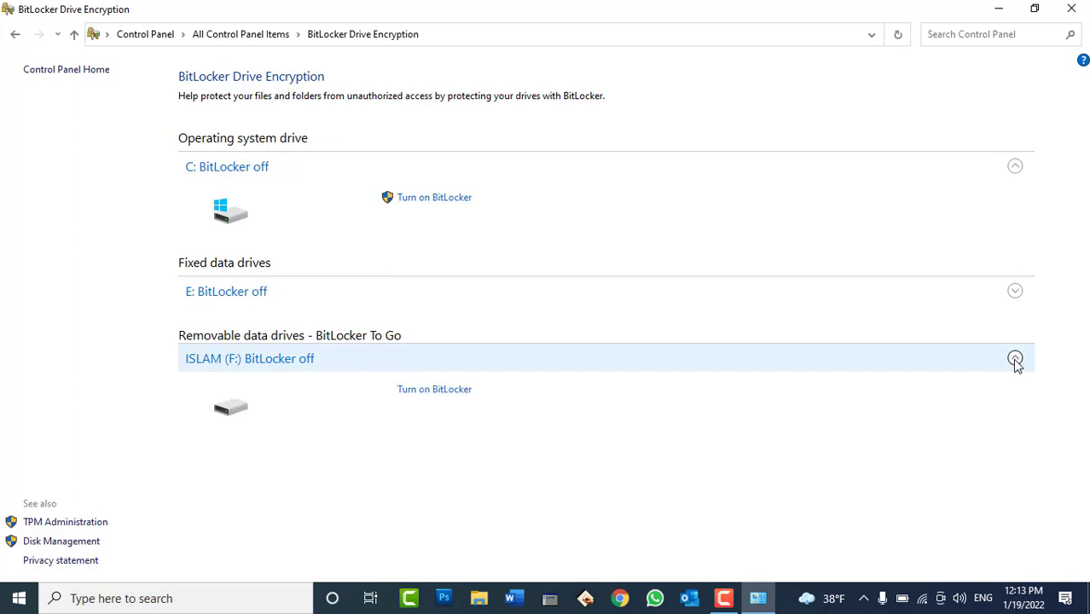
pyautogui.click(1016, 292)
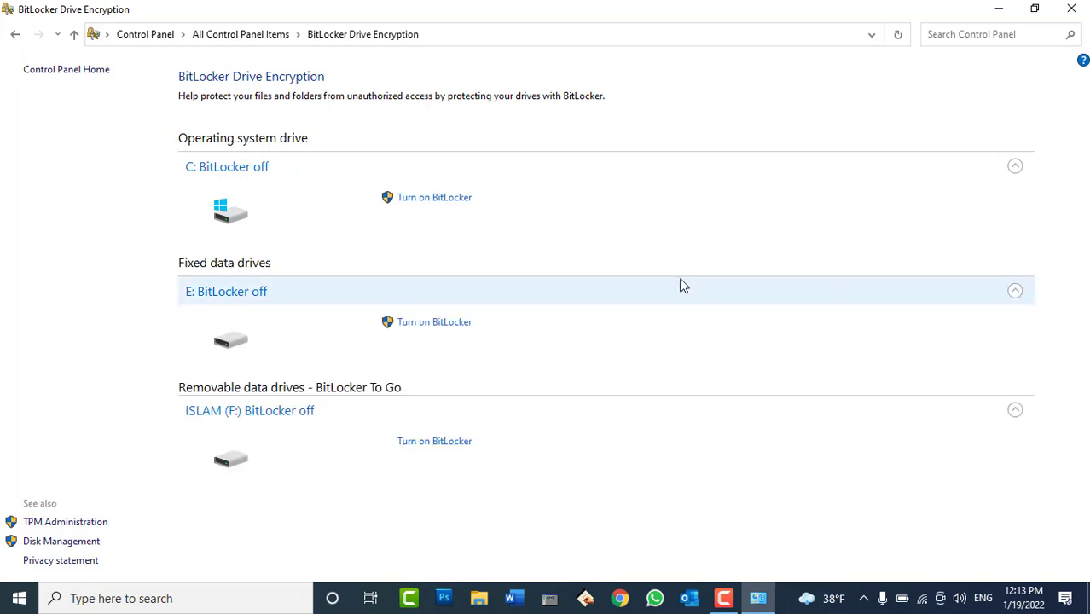
pyautogui.click(434, 441)
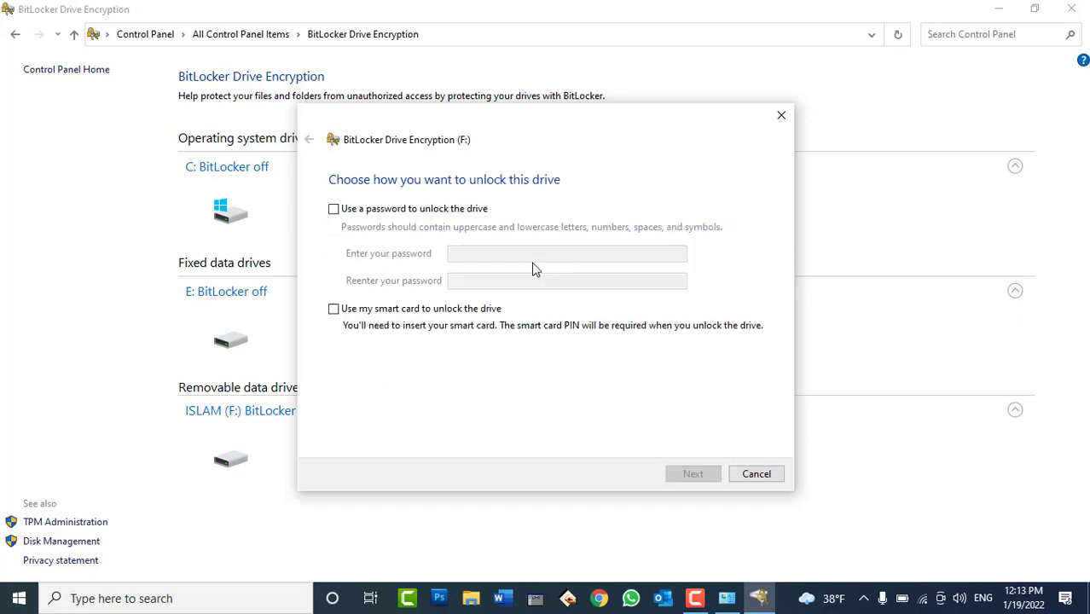
pyautogui.moveTo(545, 111); pyautogui.dragTo(702, 108)
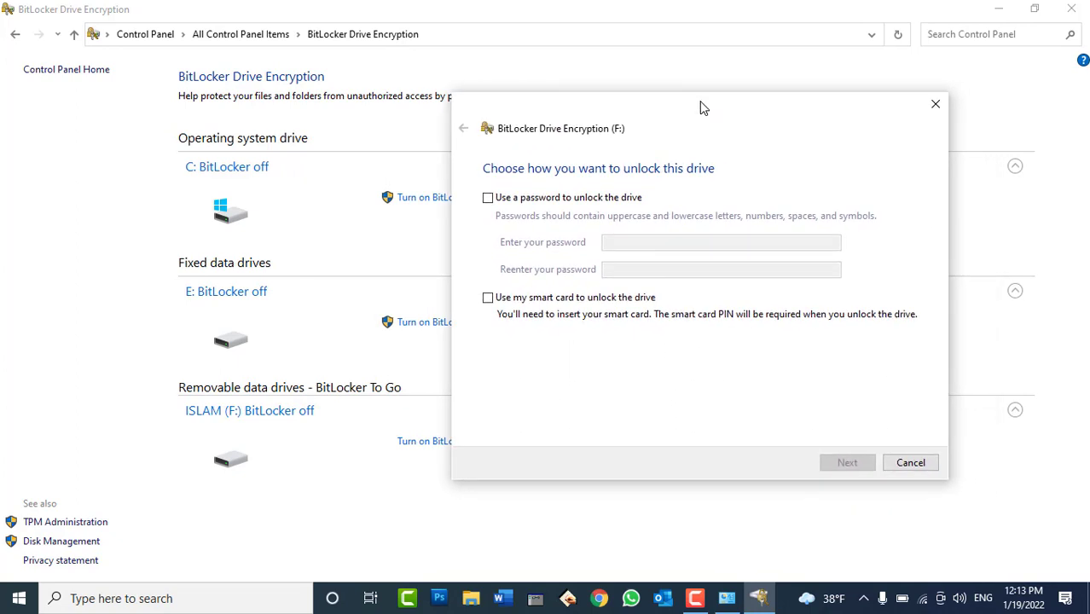
# Choose to unlock drive F: with a password, enter and re-enter the password, and continue to the recovery key backup.
pyautogui.click(629, 201)
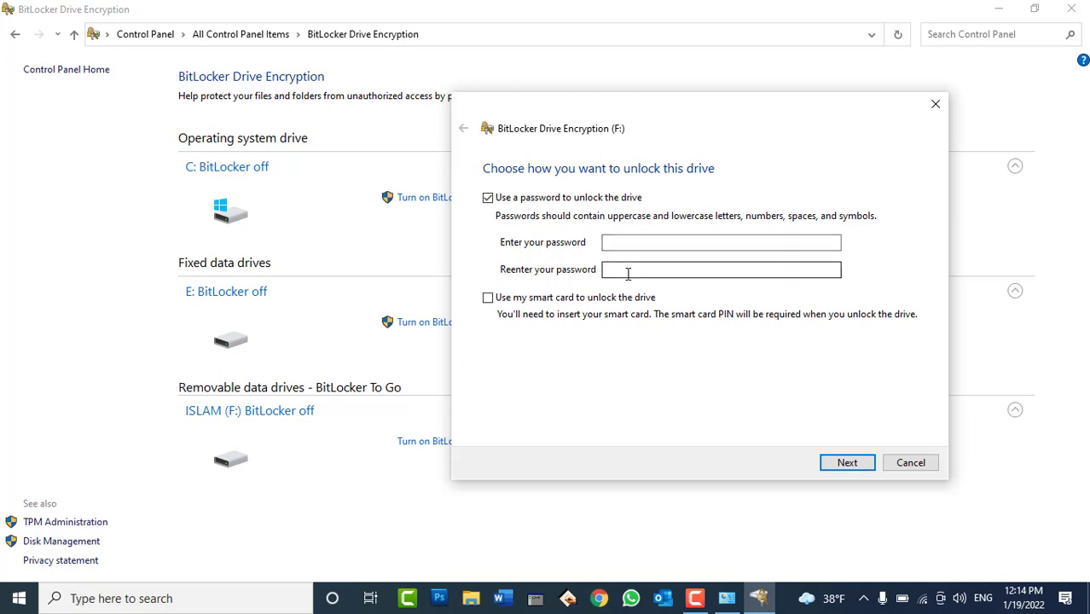
pyautogui.click(633, 243)
pyautogui.click(633, 270)
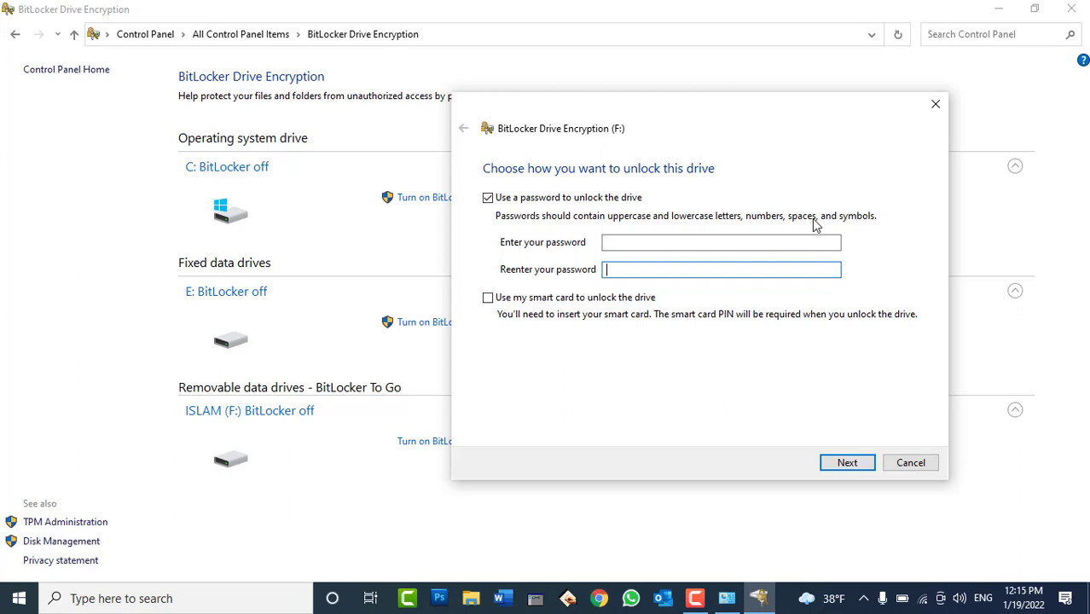
pyautogui.click(774, 243)
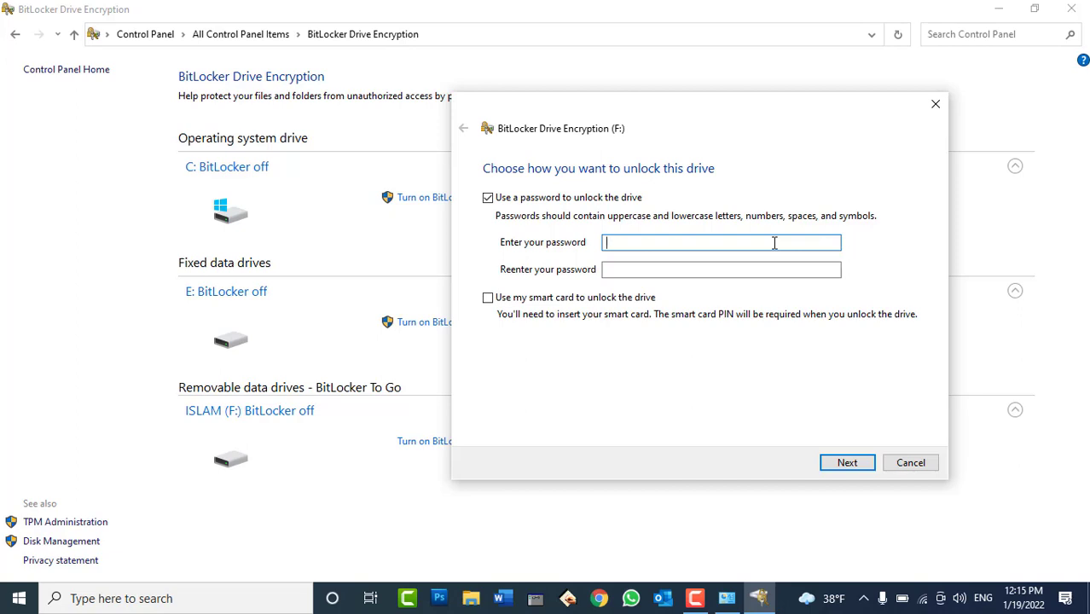
pyautogui.write('••••')
pyautogui.write('••••')
pyautogui.click(648, 269)
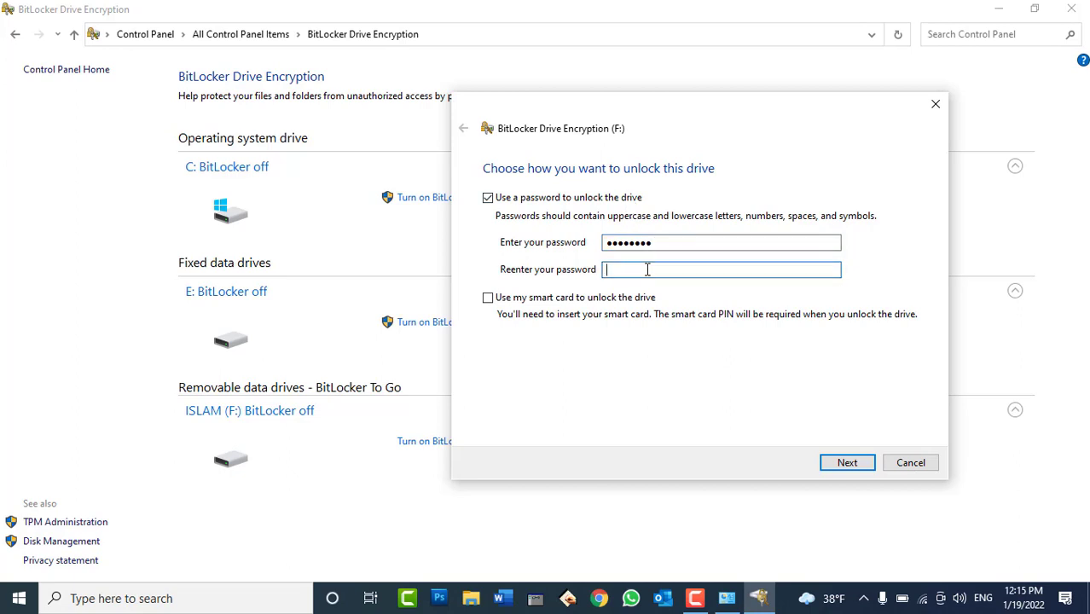
pyautogui.write('••••••••')
pyautogui.click(837, 465)
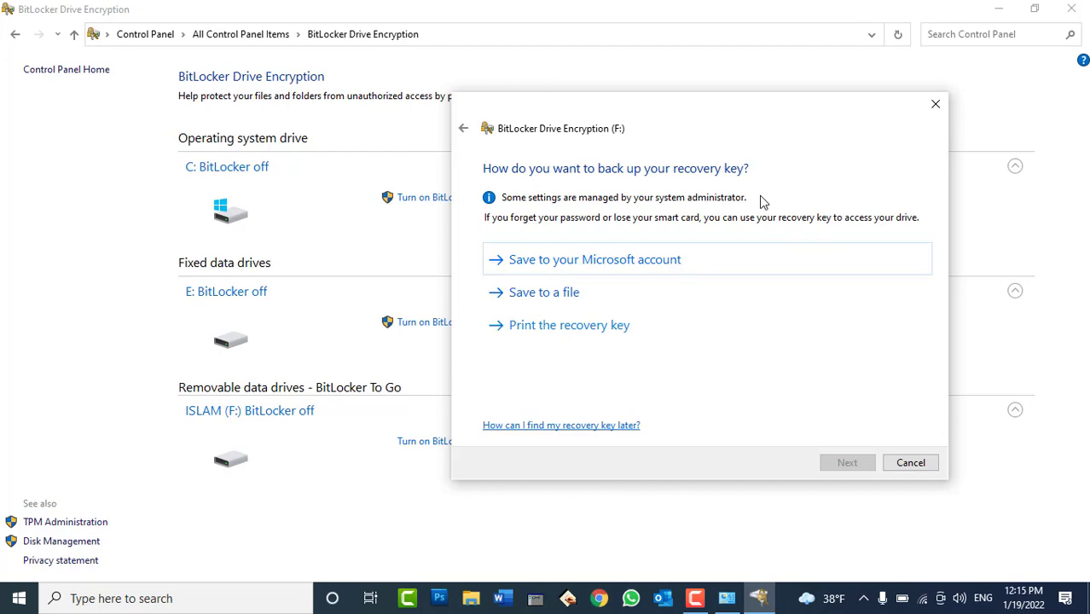
# Back up the recovery key as a text file on the Desktop and continue to the encryption scope choice.
pyautogui.moveTo(745, 106)
pyautogui.mouseDown()
pyautogui.moveTo(824, 80)
pyautogui.moveTo(788, 98)
pyautogui.moveTo(720, 91)
pyautogui.moveTo(740, 82)
pyautogui.moveTo(720, 92)
pyautogui.moveTo(737, 98)
pyautogui.mouseUp()
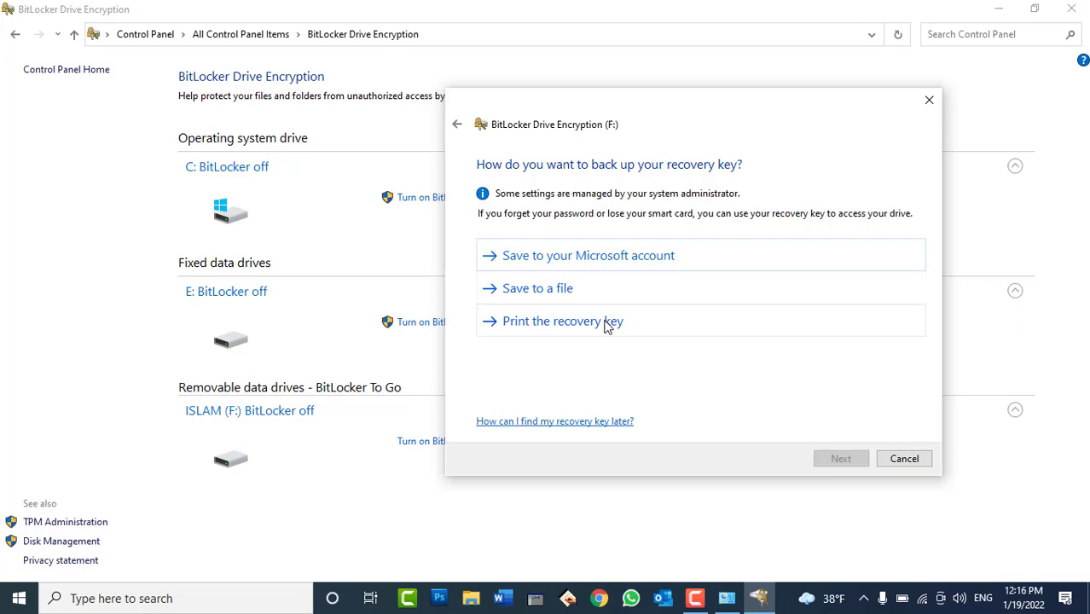
pyautogui.click(547, 291)
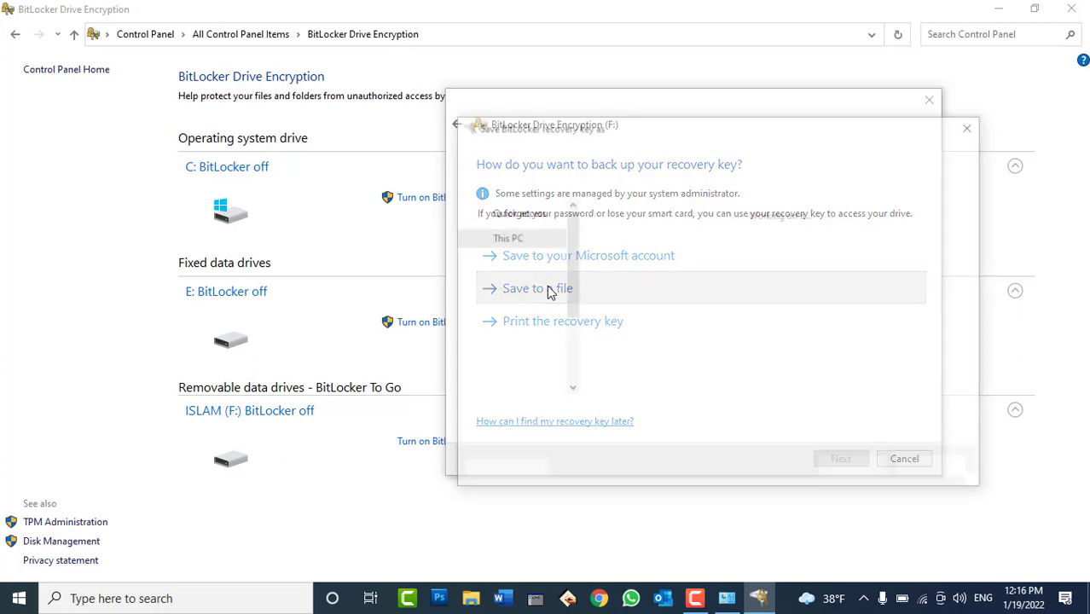
pyautogui.click(510, 252)
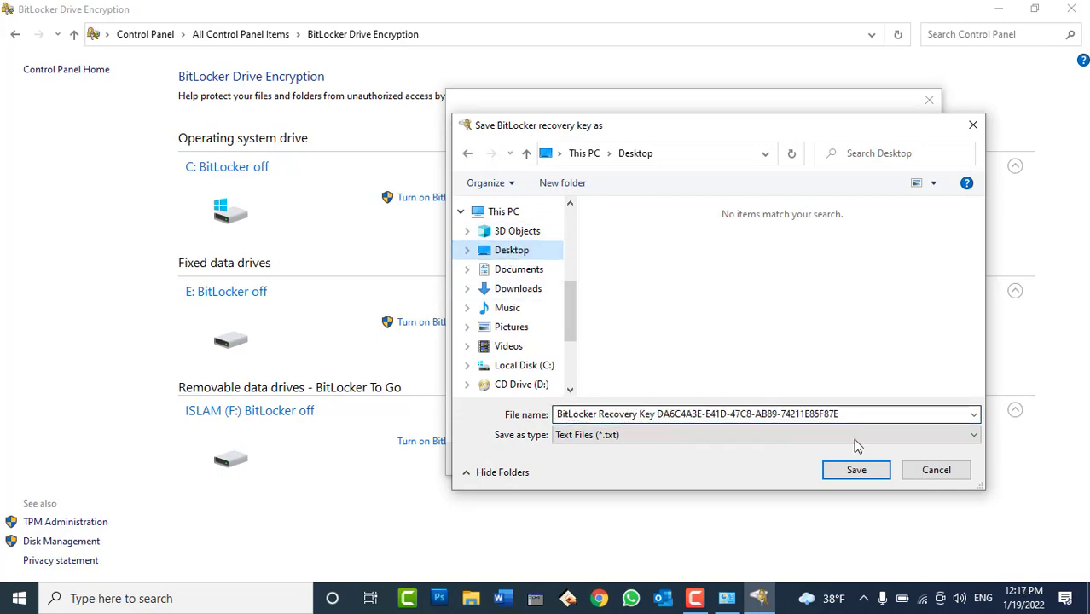
pyautogui.click(854, 472)
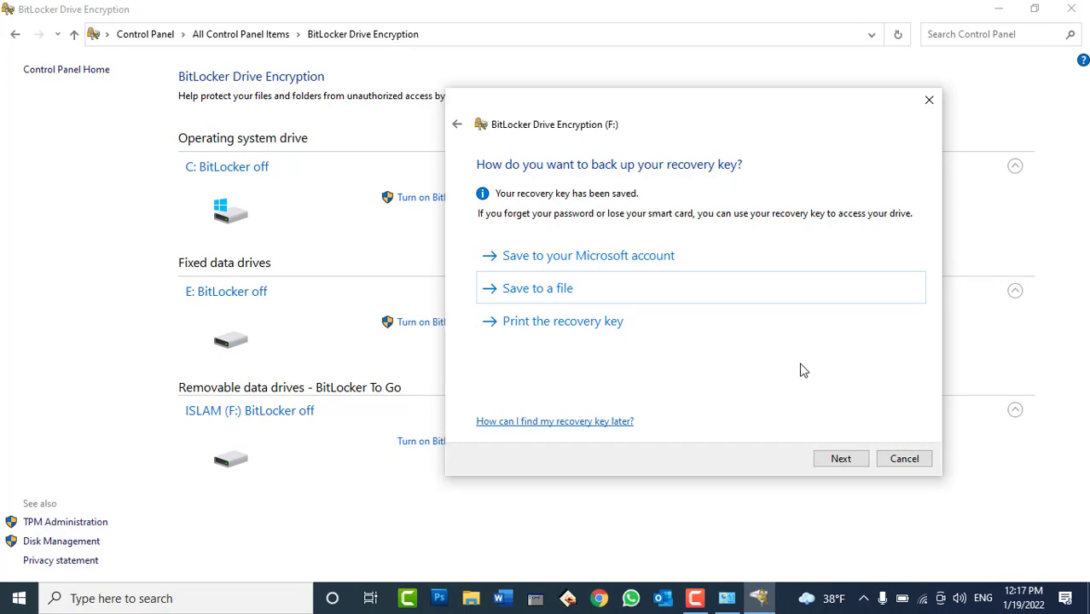
pyautogui.click(841, 459)
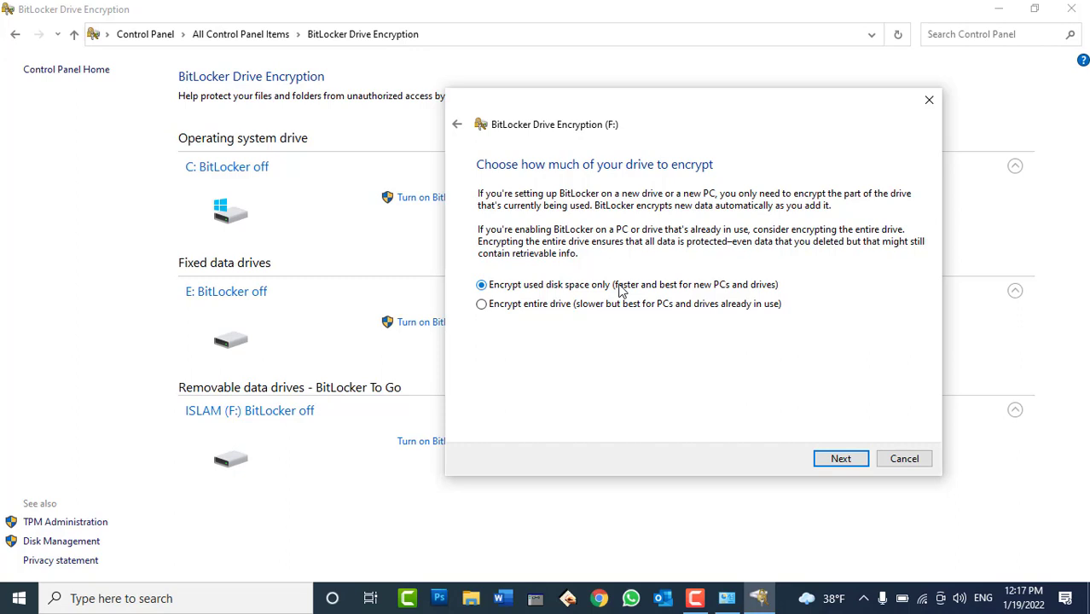
# Choose to encrypt the entire drive instead of only the used disk space, and continue.
pyautogui.click(556, 306)
pyautogui.click(528, 290)
pyautogui.click(531, 307)
pyautogui.click(842, 460)
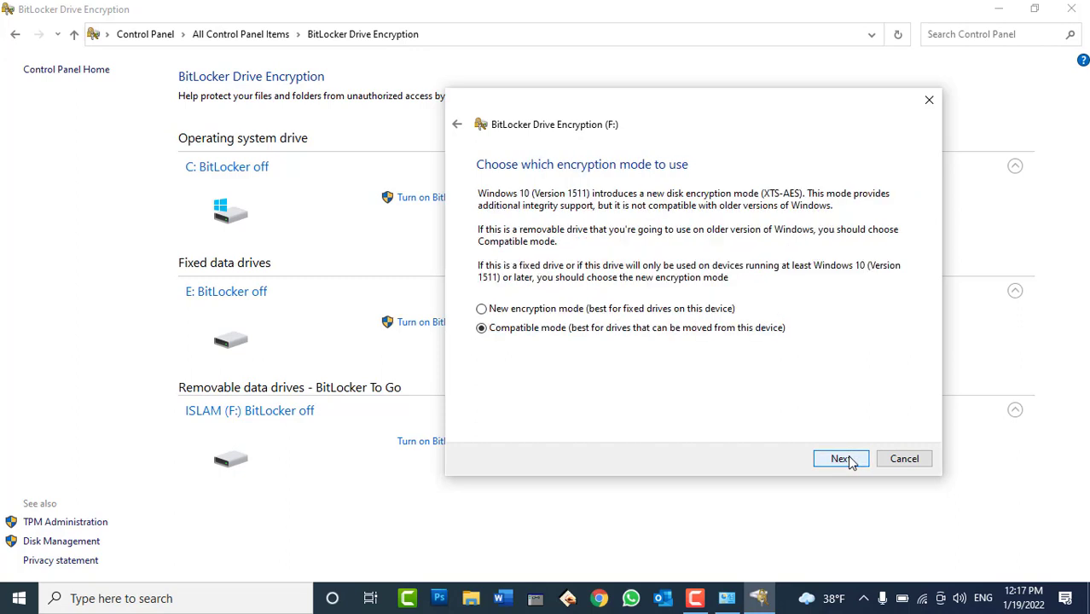
# Select Compatible mode as the encryption mode after comparing it with the new encryption mode, and continue.
pyautogui.click(642, 312)
pyautogui.click(648, 335)
pyautogui.click(635, 313)
pyautogui.click(648, 331)
pyautogui.click(845, 461)
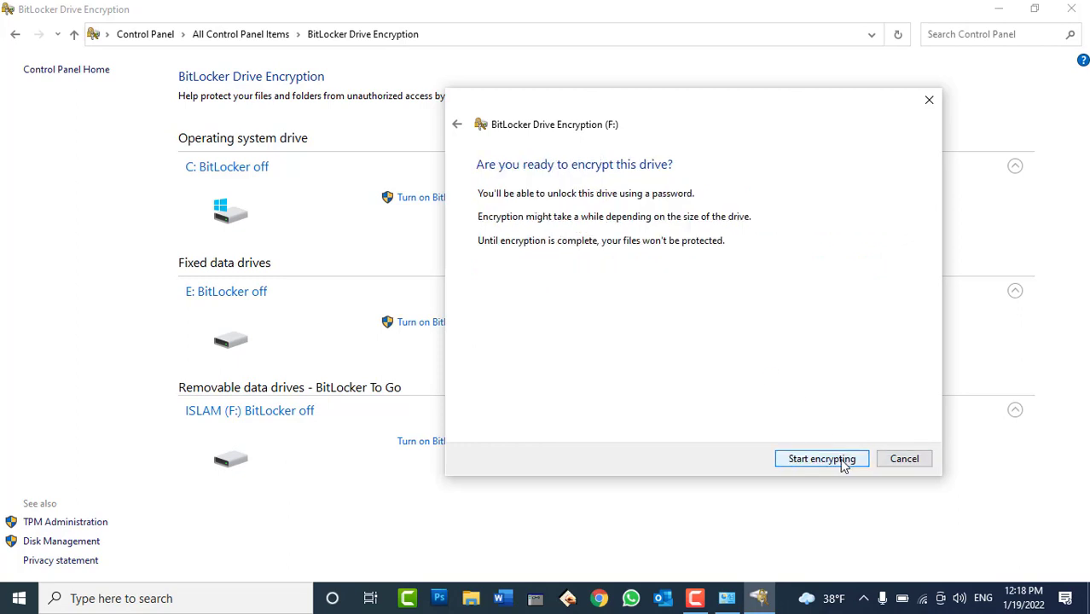
# Start encrypting drive F: and bring up the encryption progress window.
pyautogui.click(841, 463)
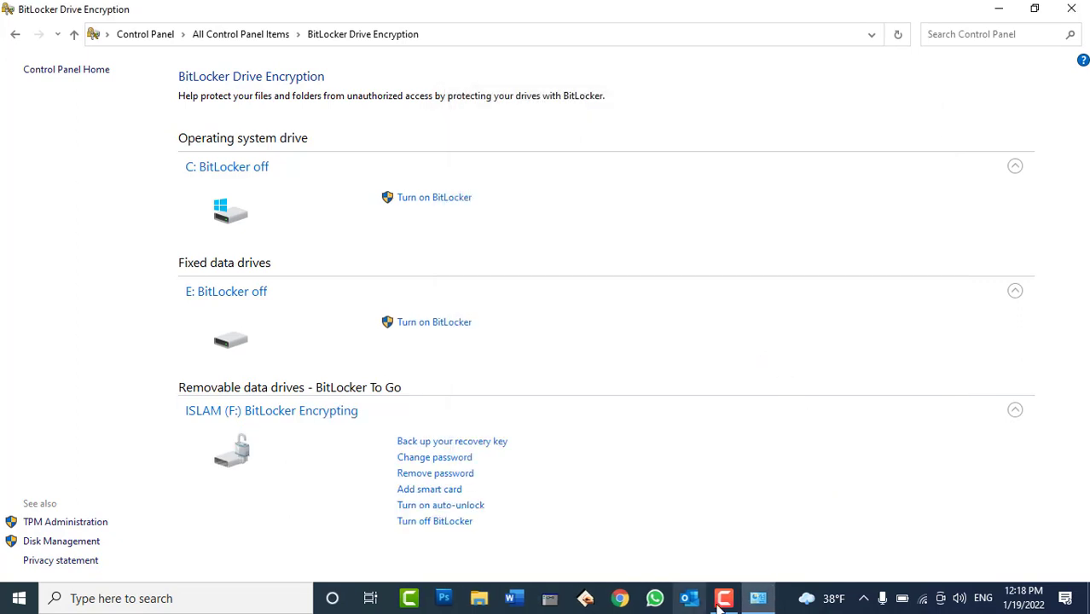
pyautogui.moveTo(759, 597)
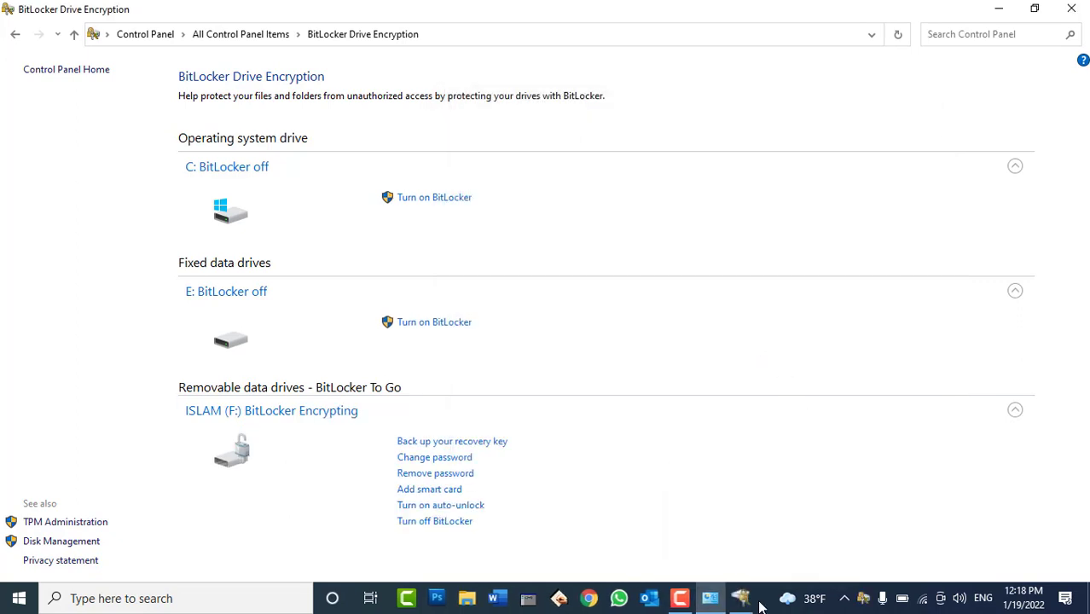
pyautogui.click(740, 600)
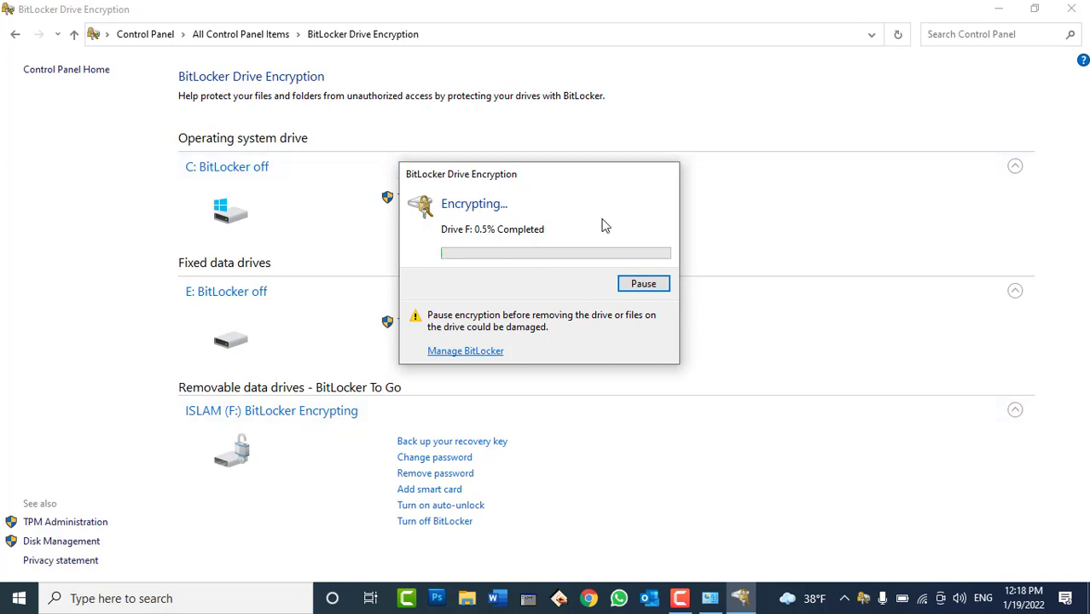
pyautogui.click(681, 599)
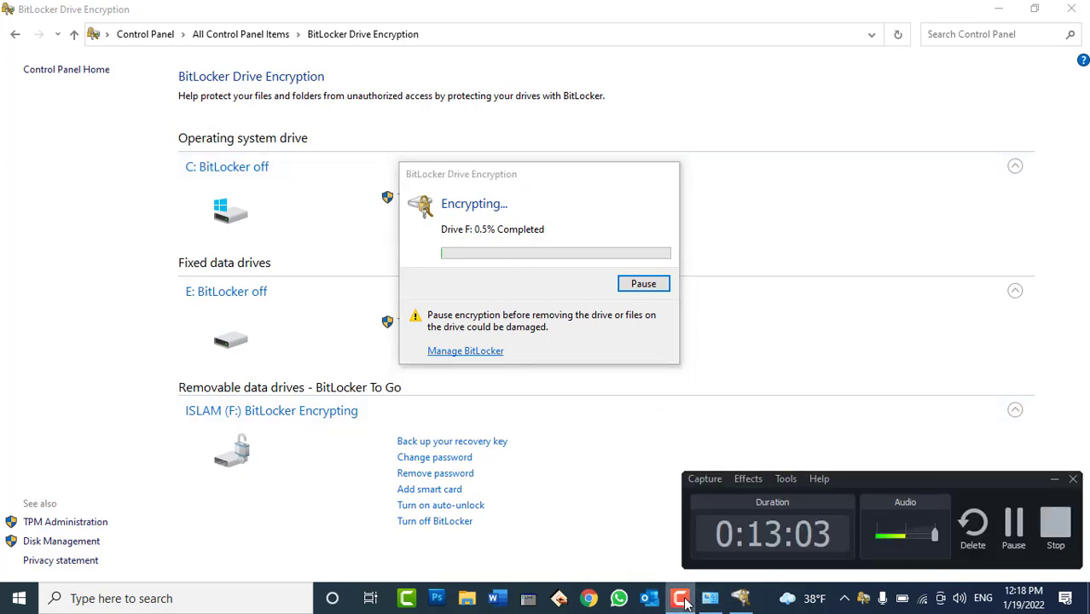
pyautogui.click(1015, 529)
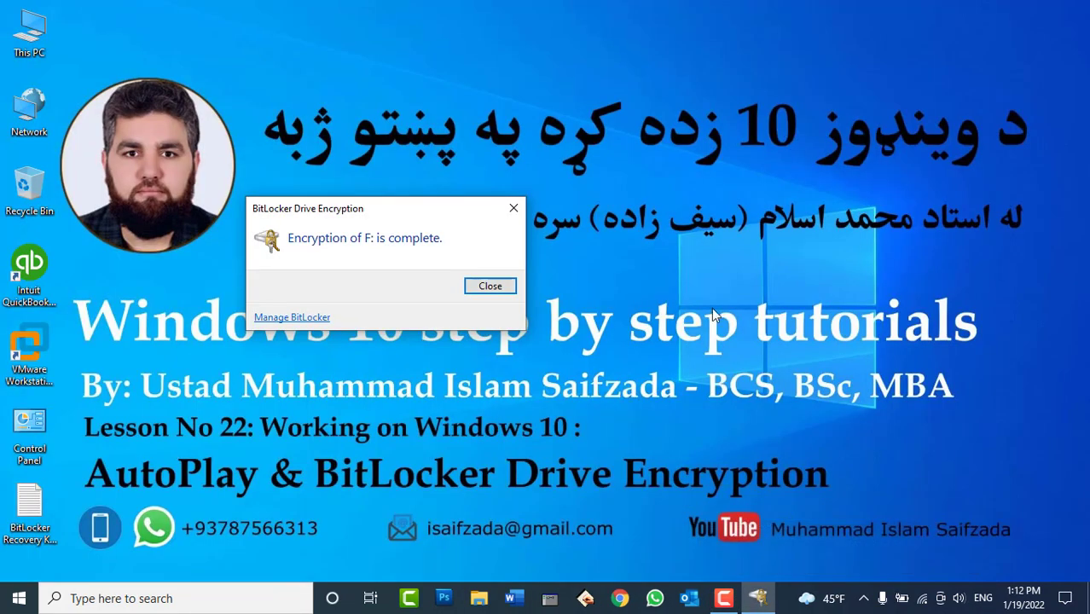
# Open the BitLocker recovery key file from the desktop, maximise it to review the identifier and key, and close it.
pyautogui.moveTo(370, 215); pyautogui.dragTo(499, 159)
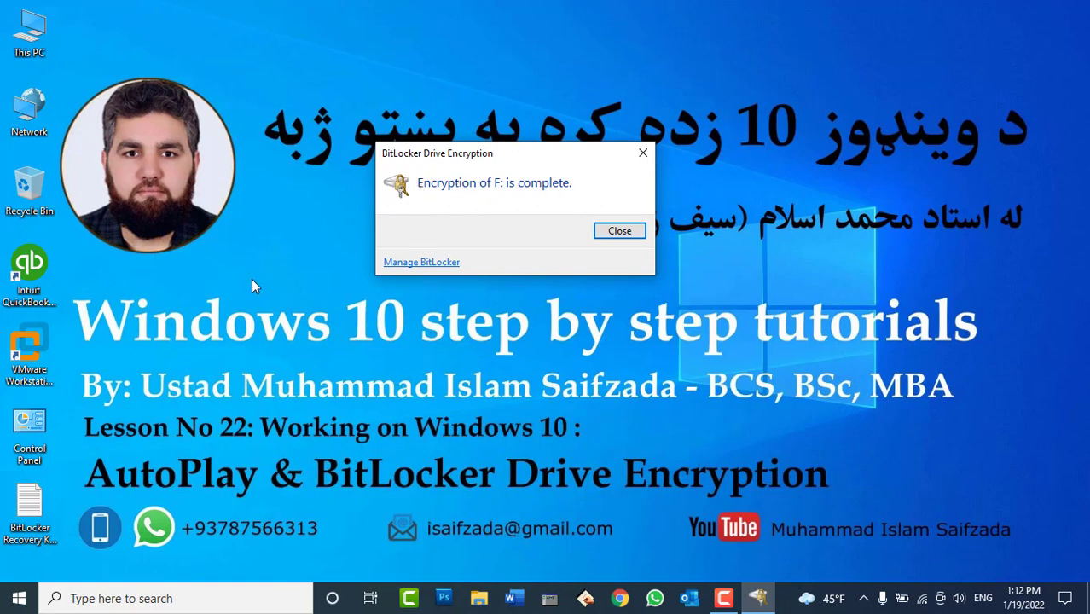
pyautogui.doubleClick(34, 492)
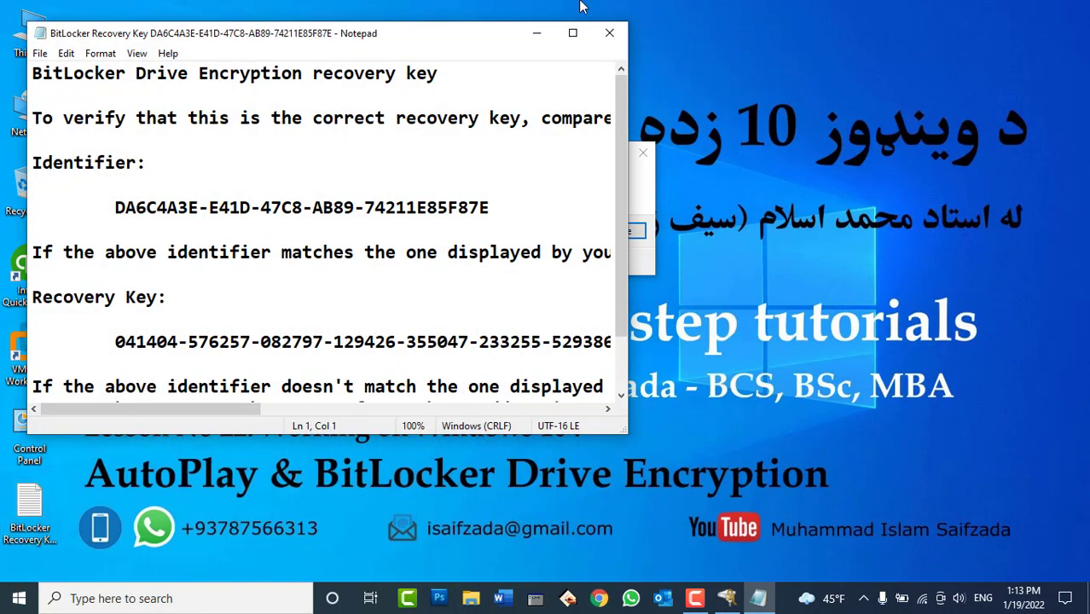
pyautogui.click(574, 37)
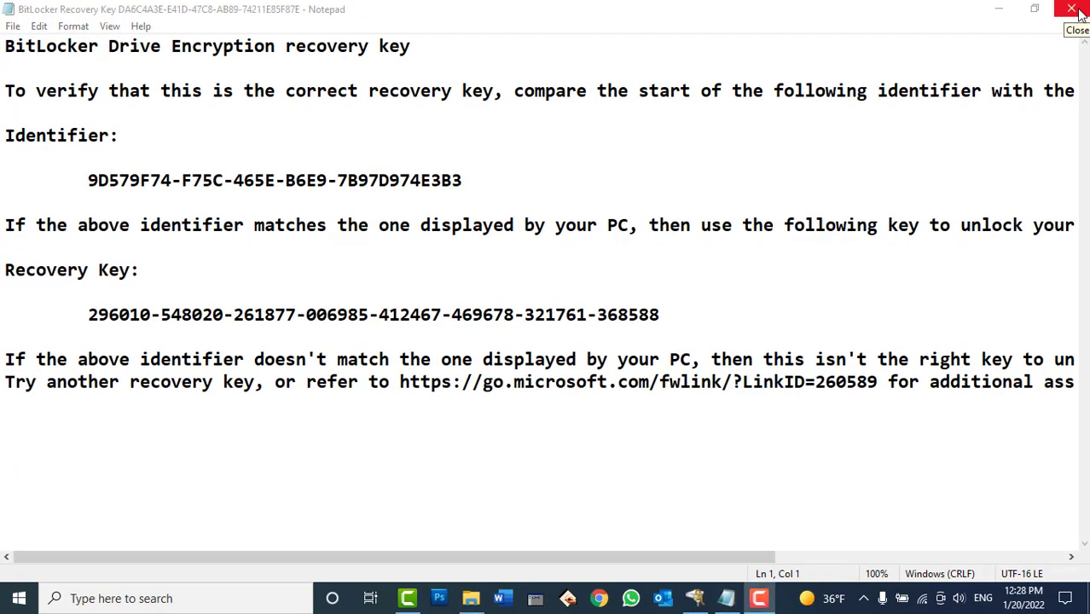
pyautogui.click(1072, 10)
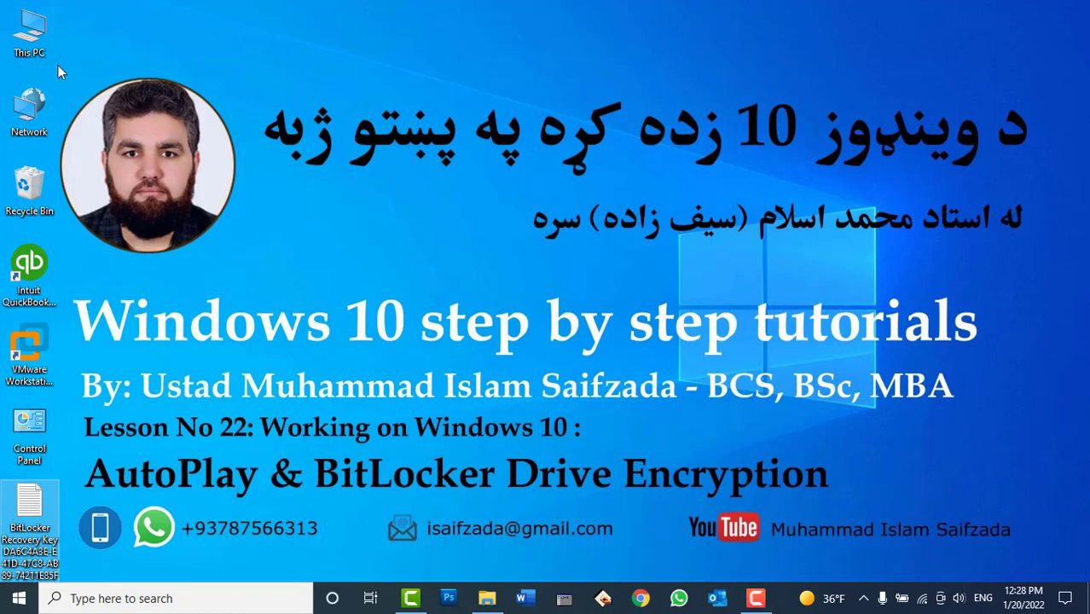
# Open removable drive G: from This PC to check its contents, and return to the drive list.
pyautogui.doubleClick(29, 30)
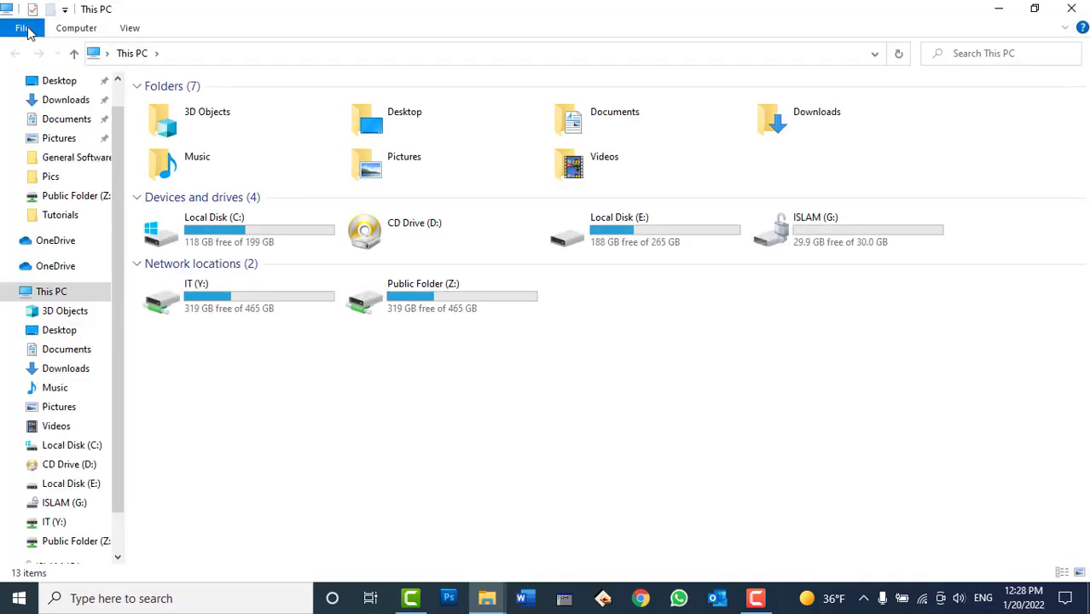
pyautogui.doubleClick(813, 232)
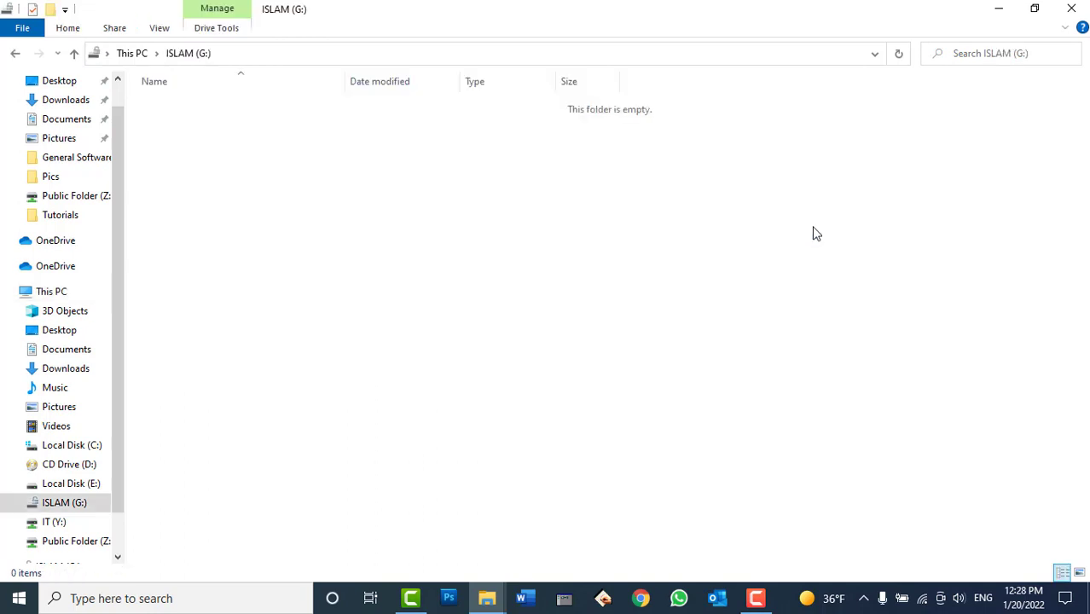
pyautogui.click(15, 53)
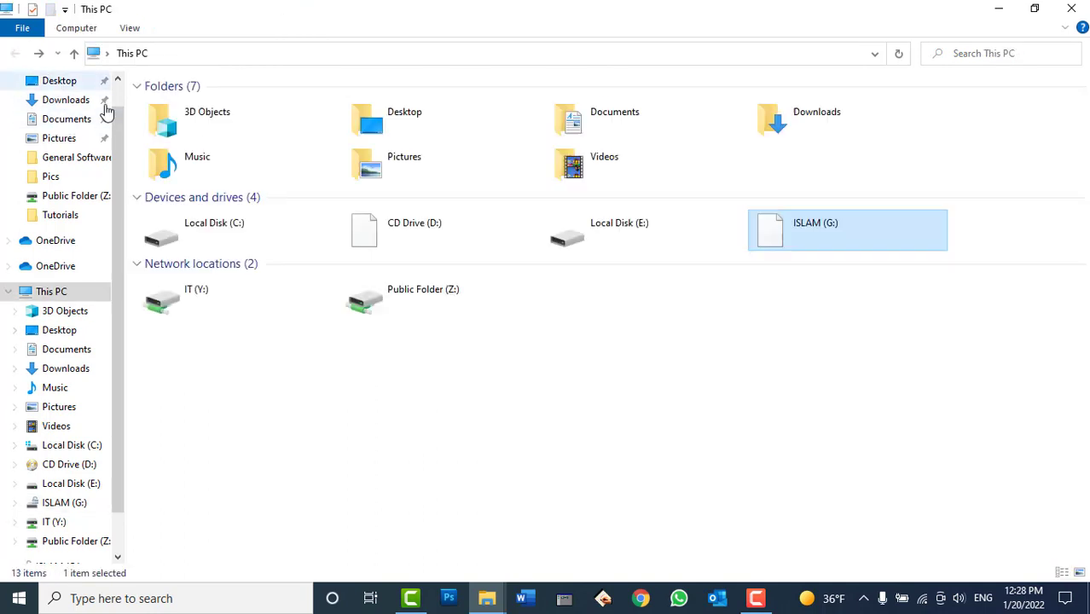
# Eject removable drive G: and dismiss the AutoPlay notification.
pyautogui.rightClick(832, 234)
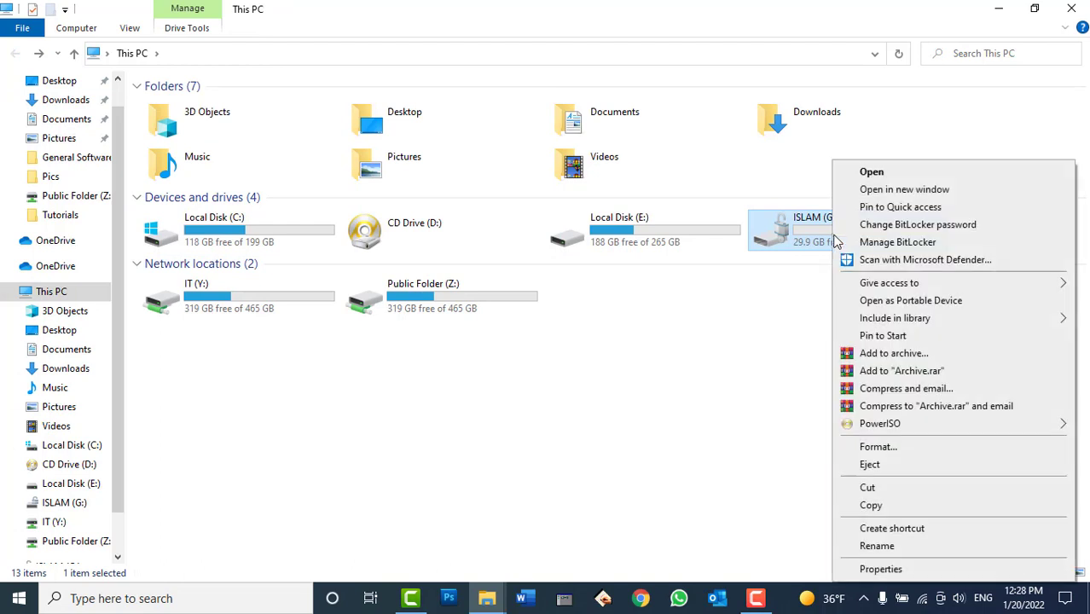
pyautogui.click(885, 463)
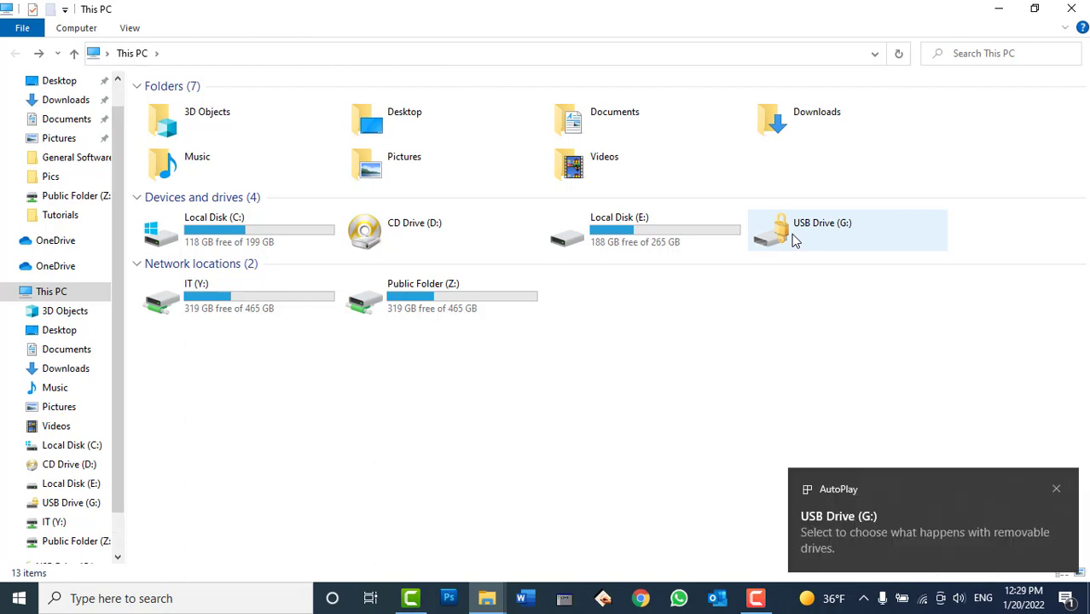
pyautogui.click(1055, 490)
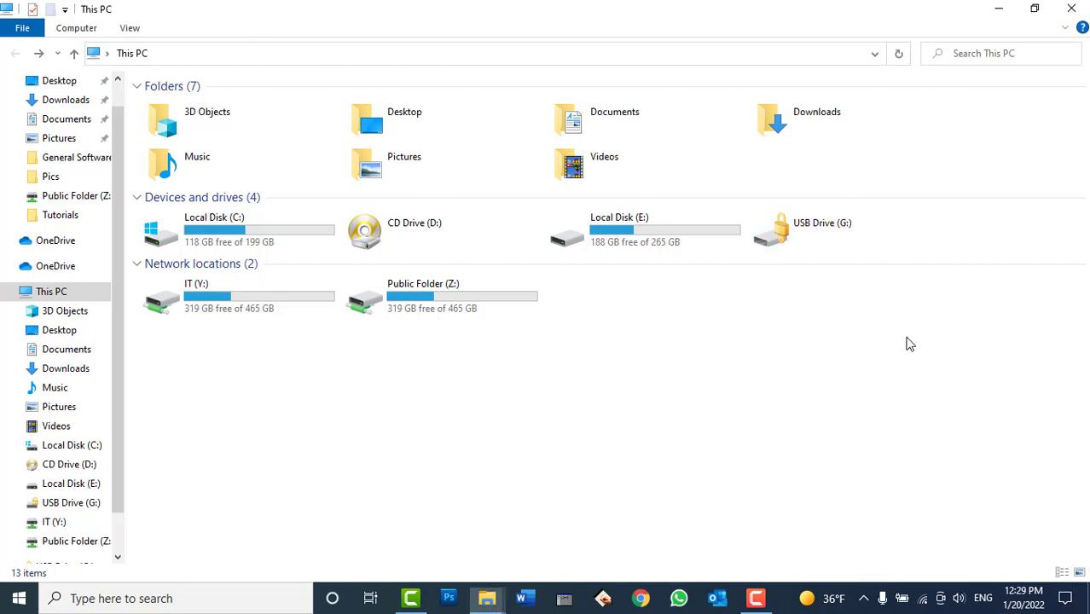
# Unlock drive G: by entering its BitLocker password, and close the This PC window.
pyautogui.doubleClick(832, 231)
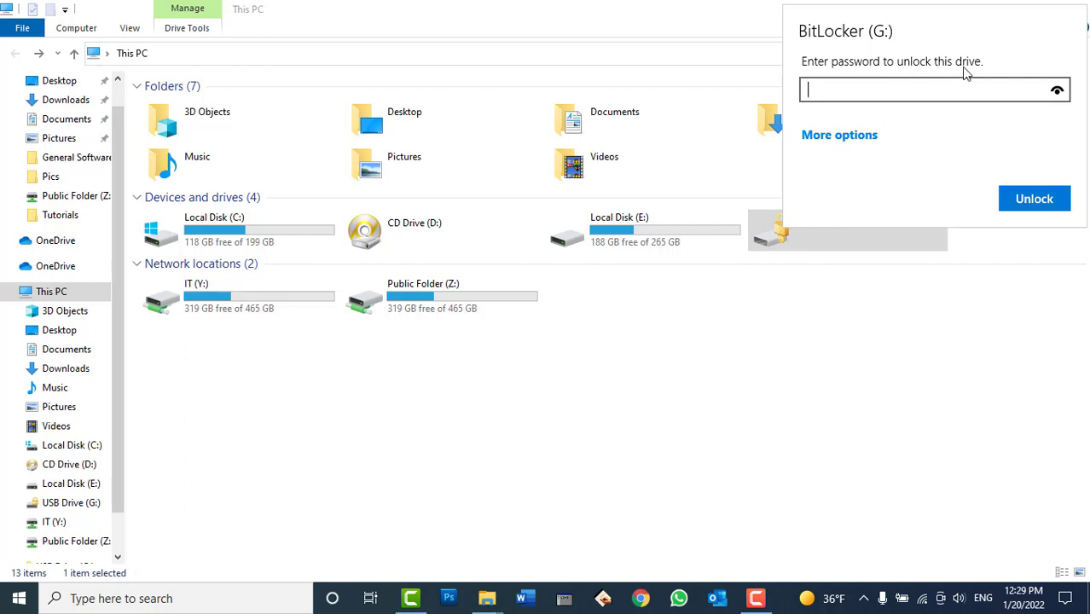
pyautogui.write('••••••••')
pyautogui.click(1057, 90)
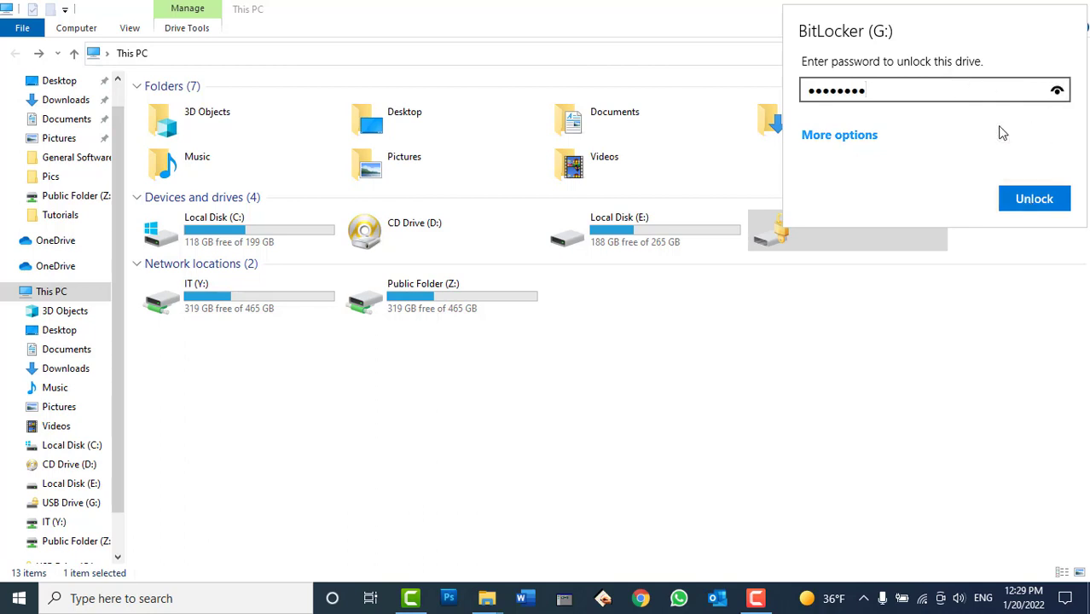
pyautogui.click(1028, 201)
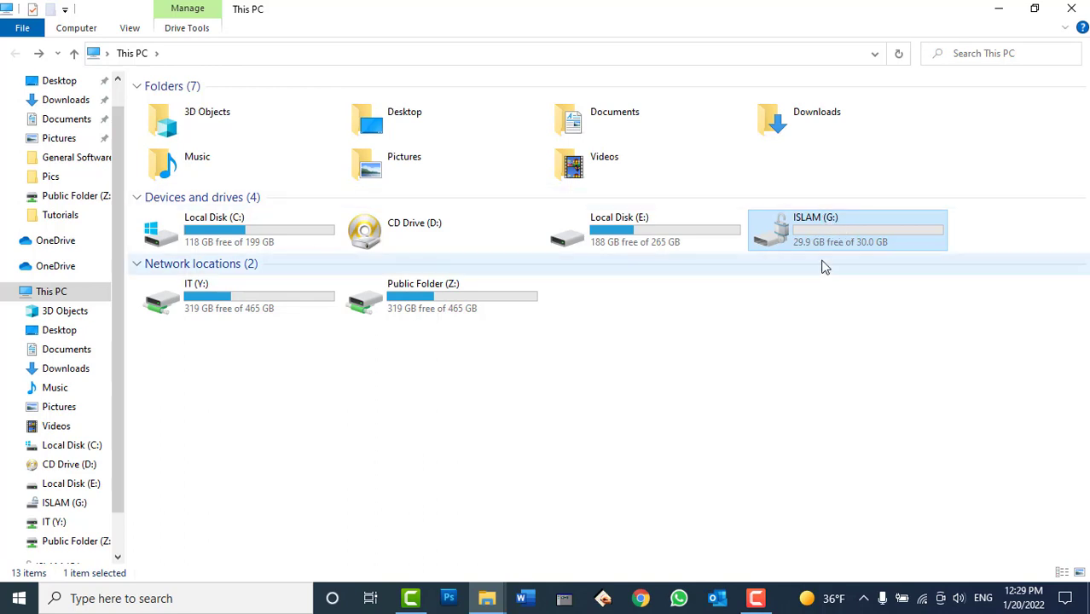
pyautogui.click(1073, 6)
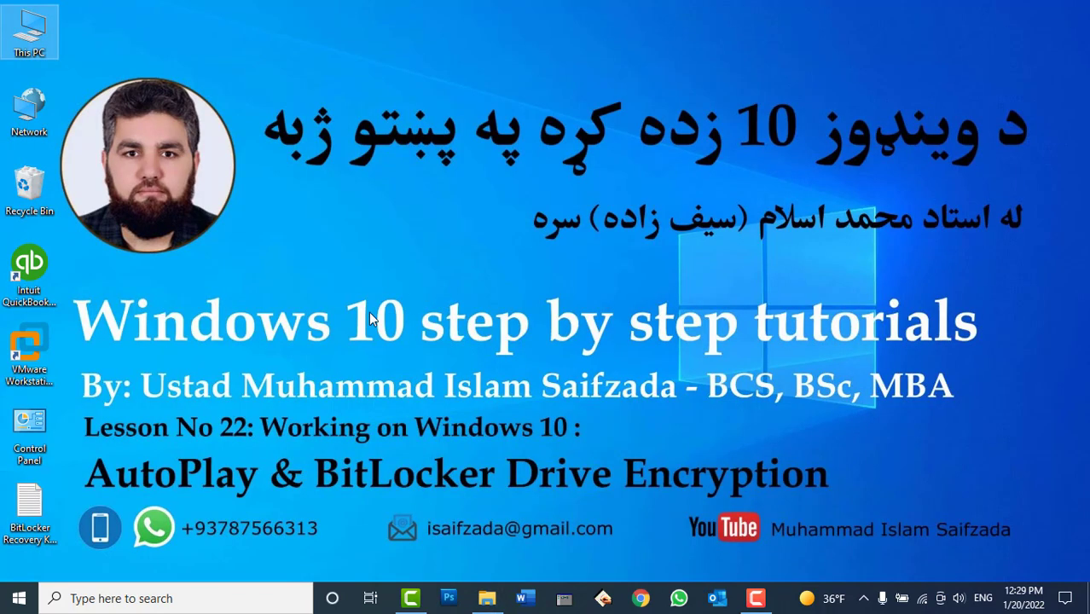
# Open BitLocker Drive Encryption in Control Panel and expand the management options for removable drive G:.
pyautogui.doubleClick(41, 427)
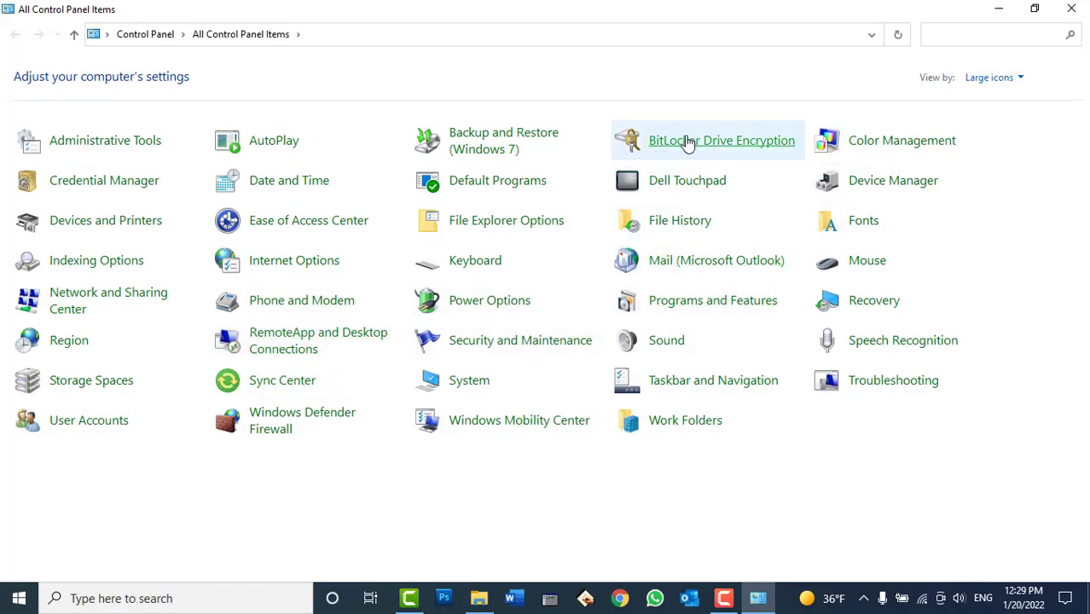
pyautogui.click(687, 144)
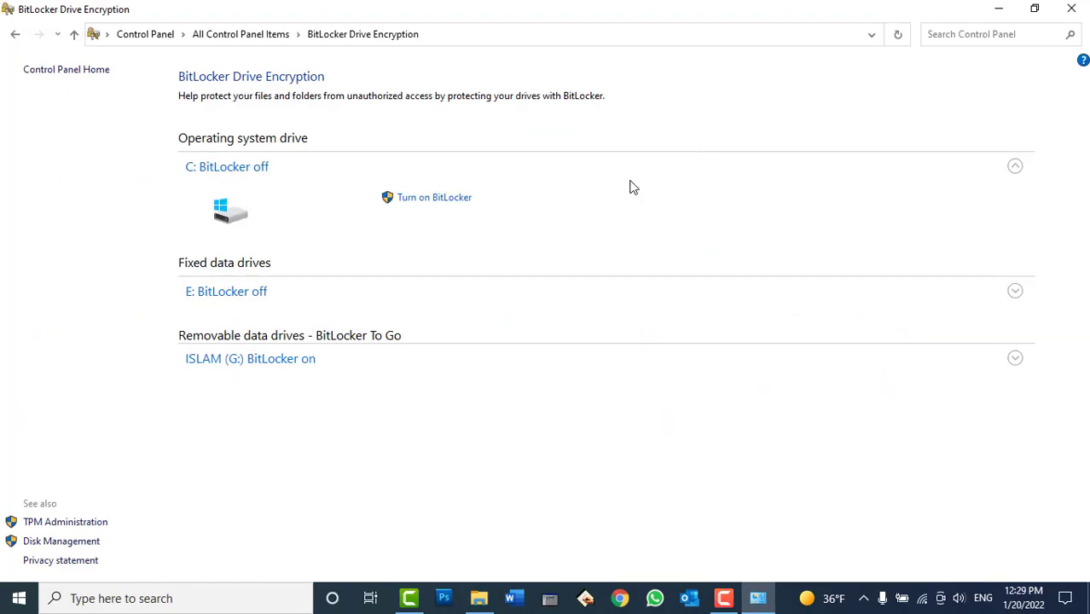
pyautogui.click(282, 358)
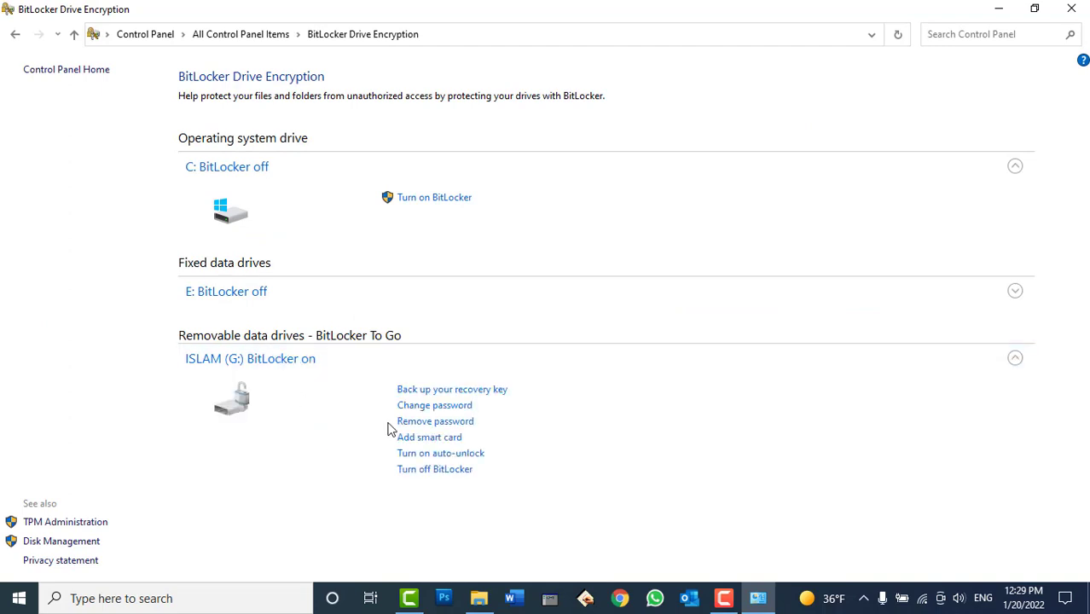
# Change the BitLocker password of drive G: by entering the old password and the new password twice, and close the dialog.
pyautogui.click(433, 406)
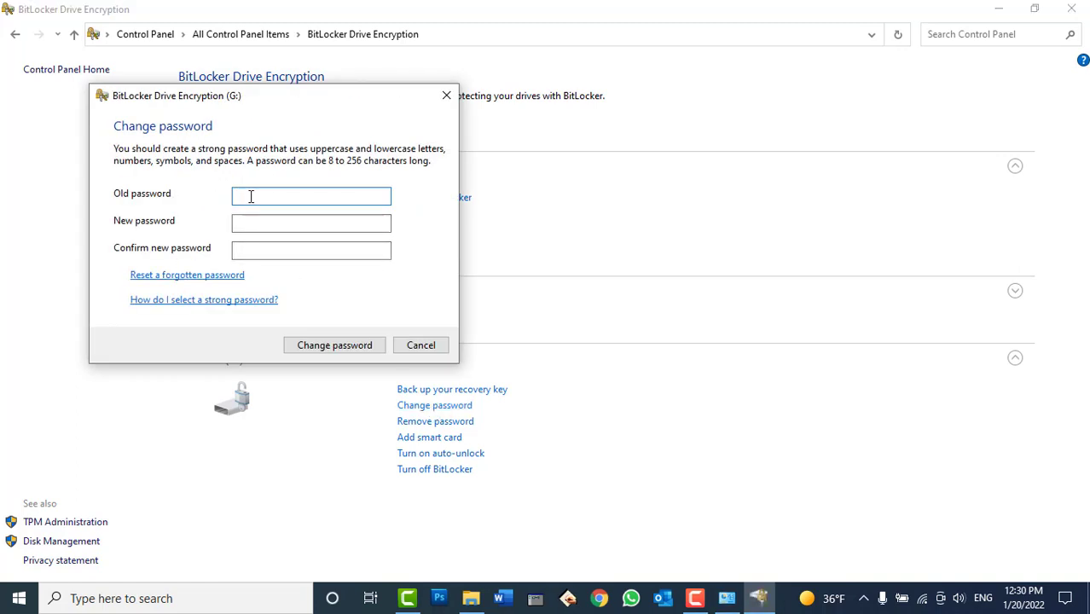
pyautogui.write('••••••••')
pyautogui.click(251, 224)
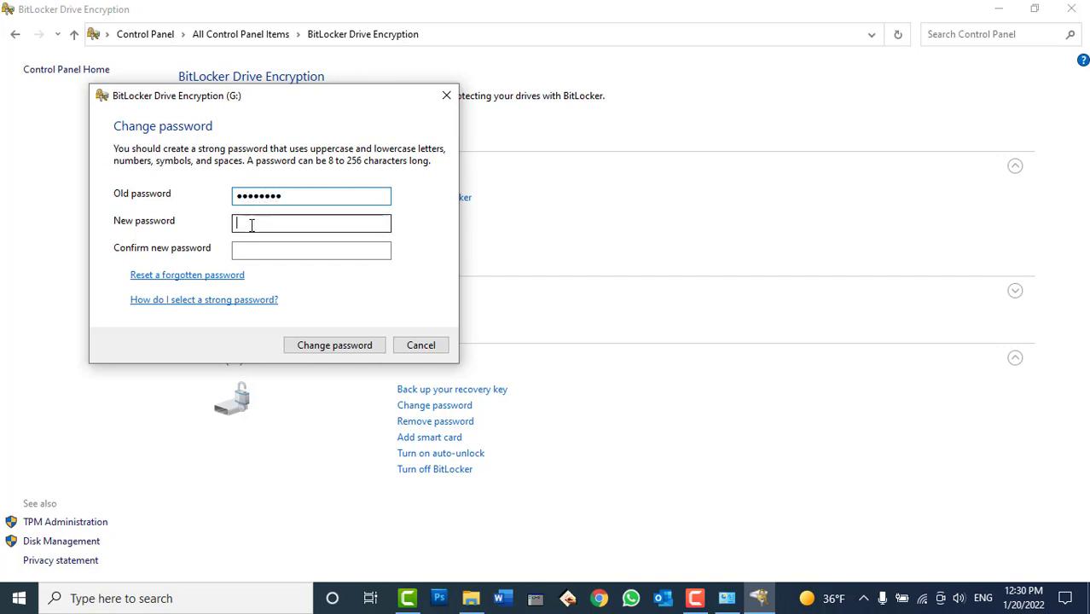
pyautogui.write('••••')
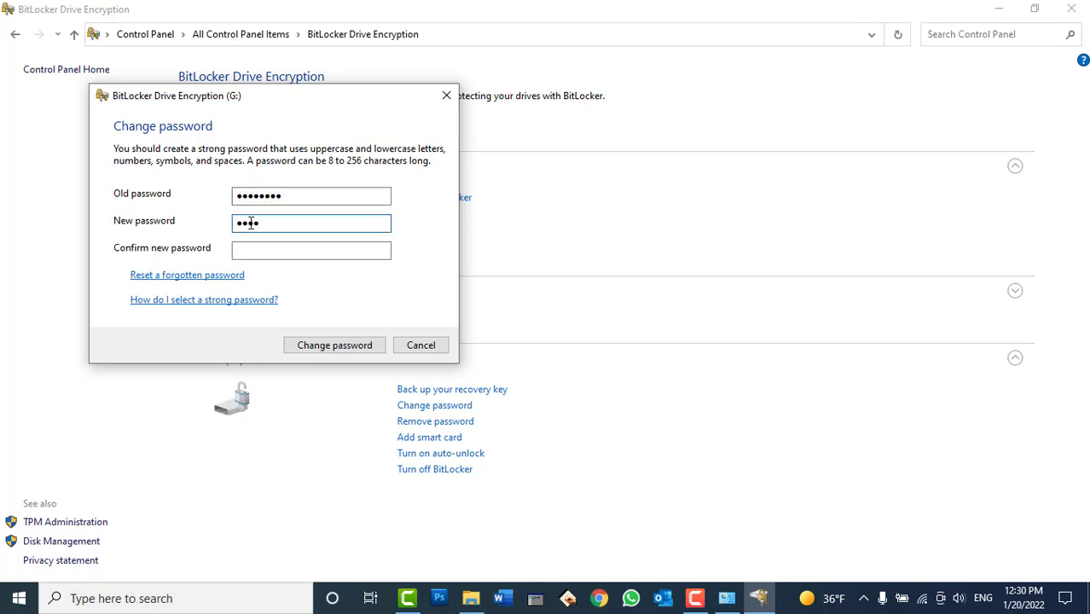
pyautogui.write('•••••')
pyautogui.press('Tab')
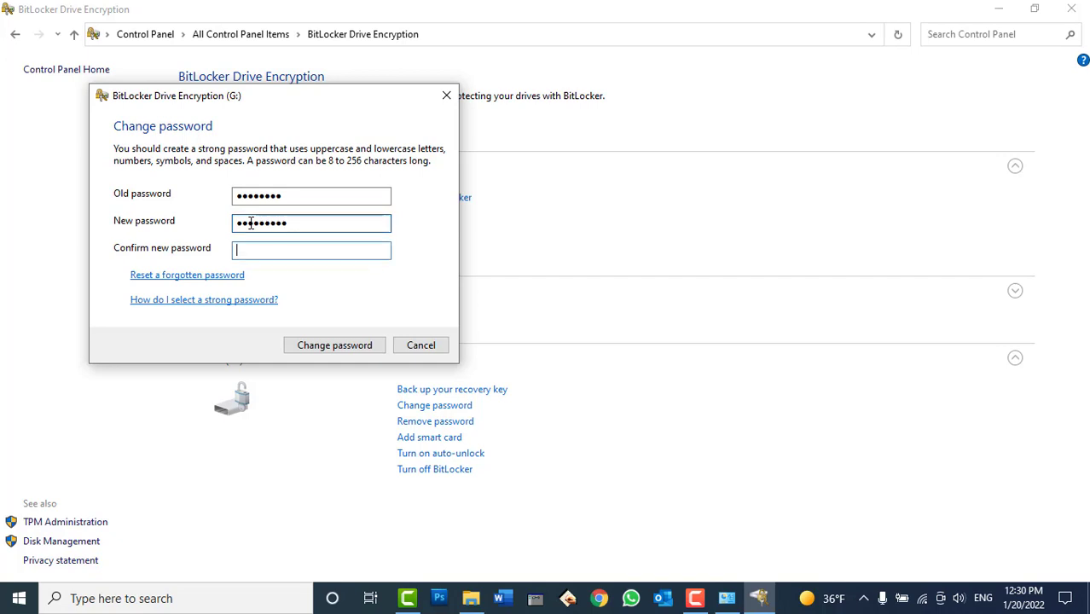
pyautogui.write('•••••••••')
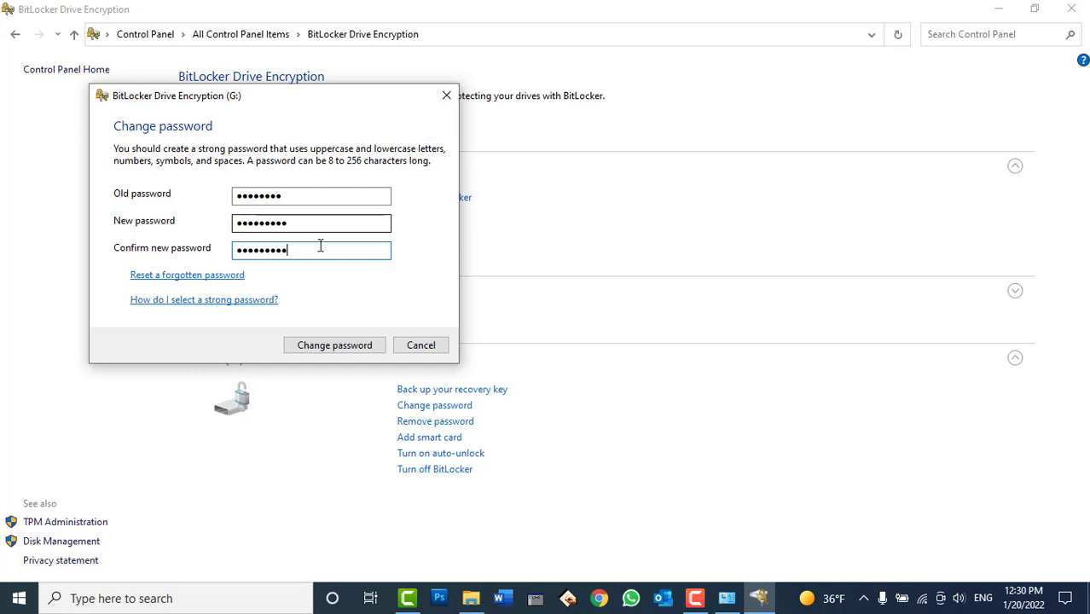
pyautogui.click(318, 351)
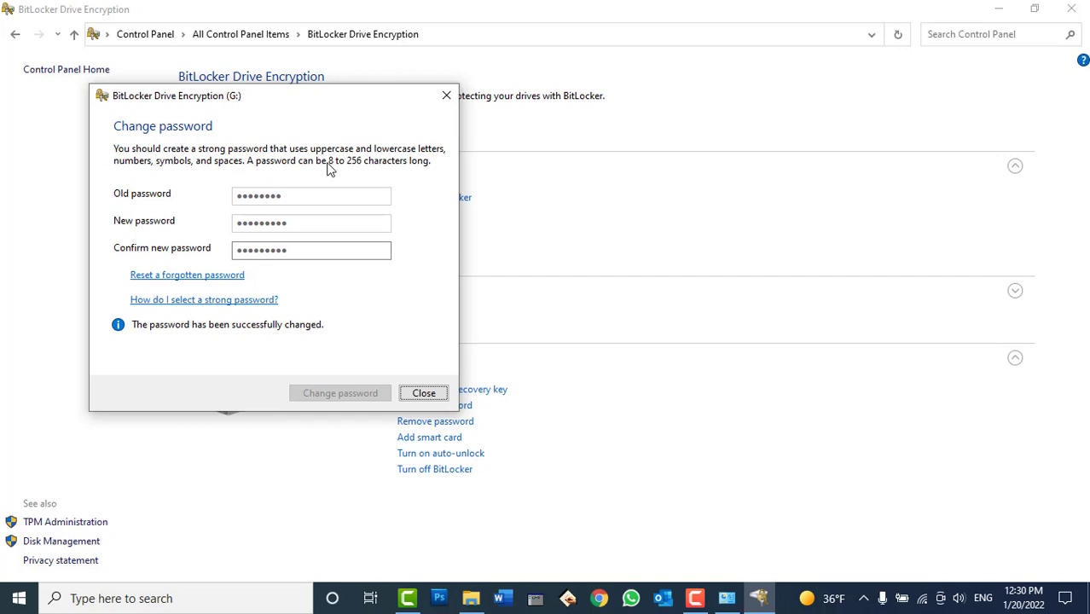
pyautogui.click(424, 394)
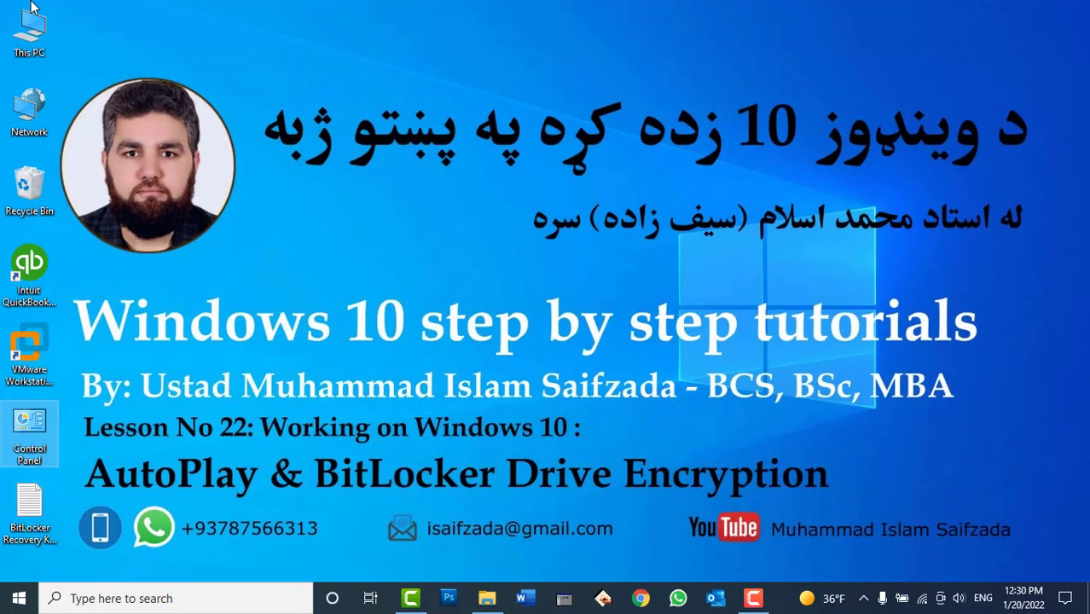
# Eject drive G: from This PC and dismiss the safe removal notification.
pyautogui.doubleClick(32, 5)
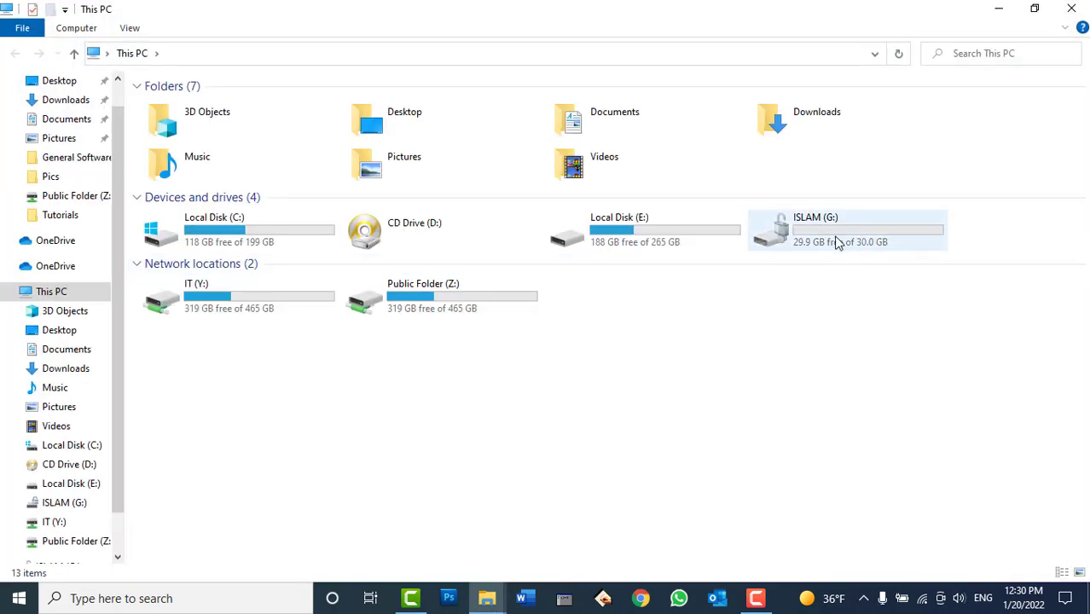
pyautogui.rightClick(836, 243)
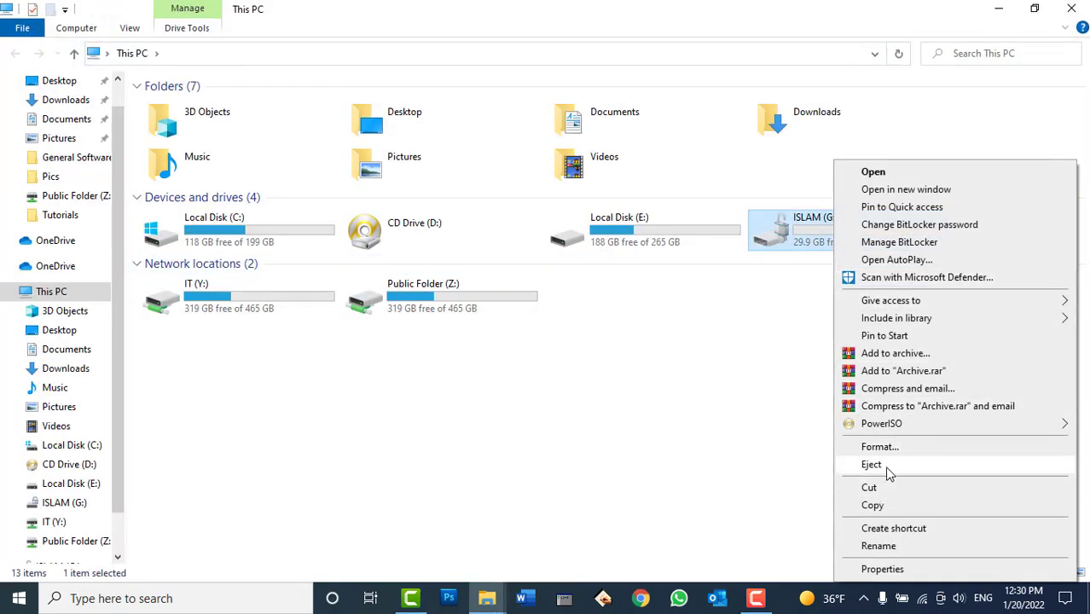
pyautogui.click(887, 469)
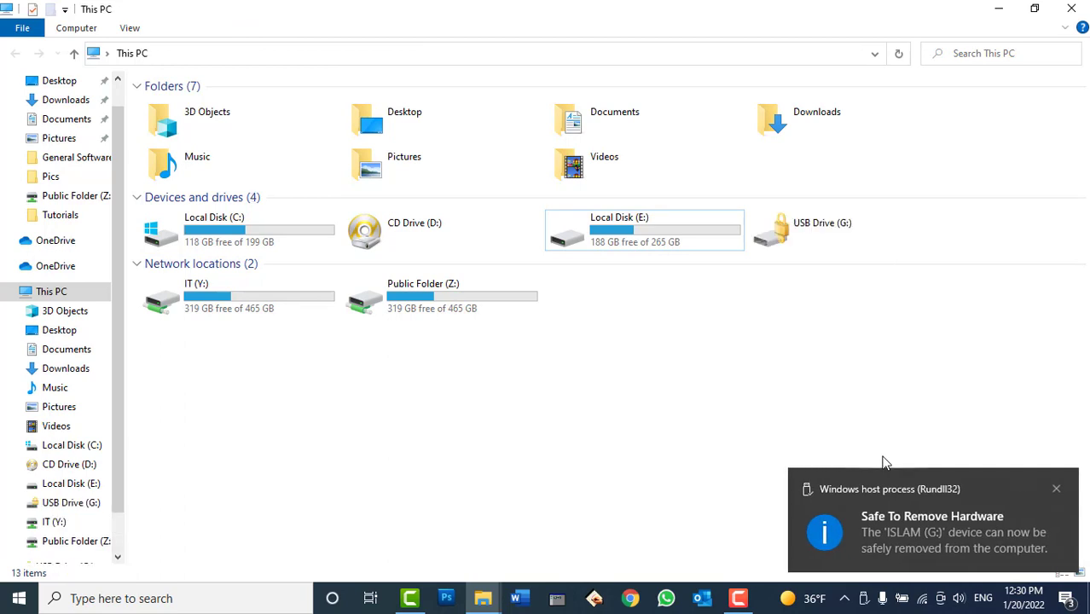
pyautogui.click(1057, 490)
pyautogui.click(1057, 490)
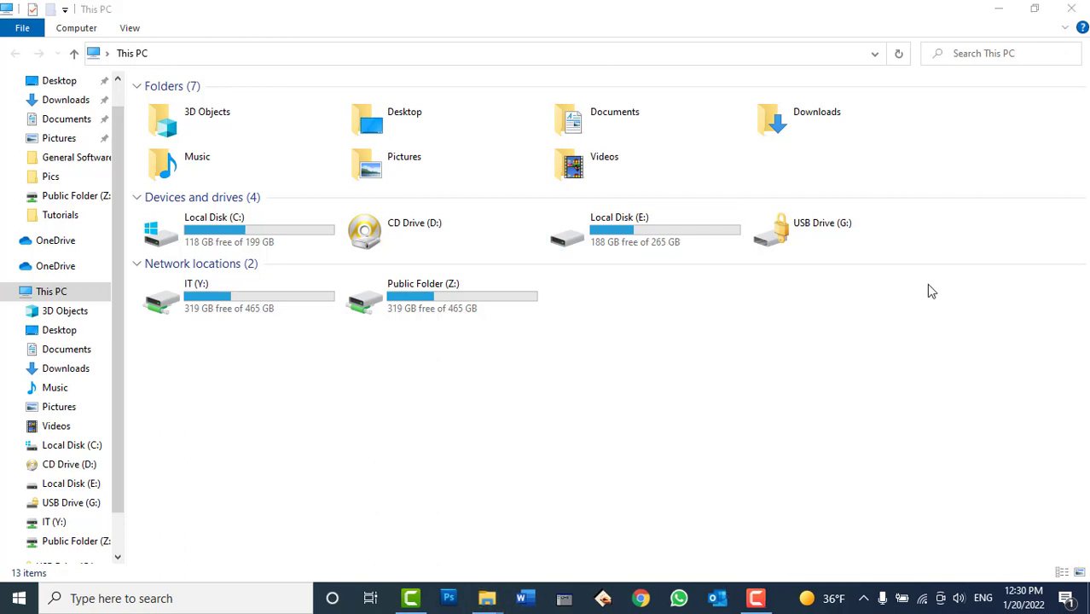
# Open the BitLocker unlock prompt for drive G: and try to unlock the drive with a password.
pyautogui.doubleClick(852, 235)
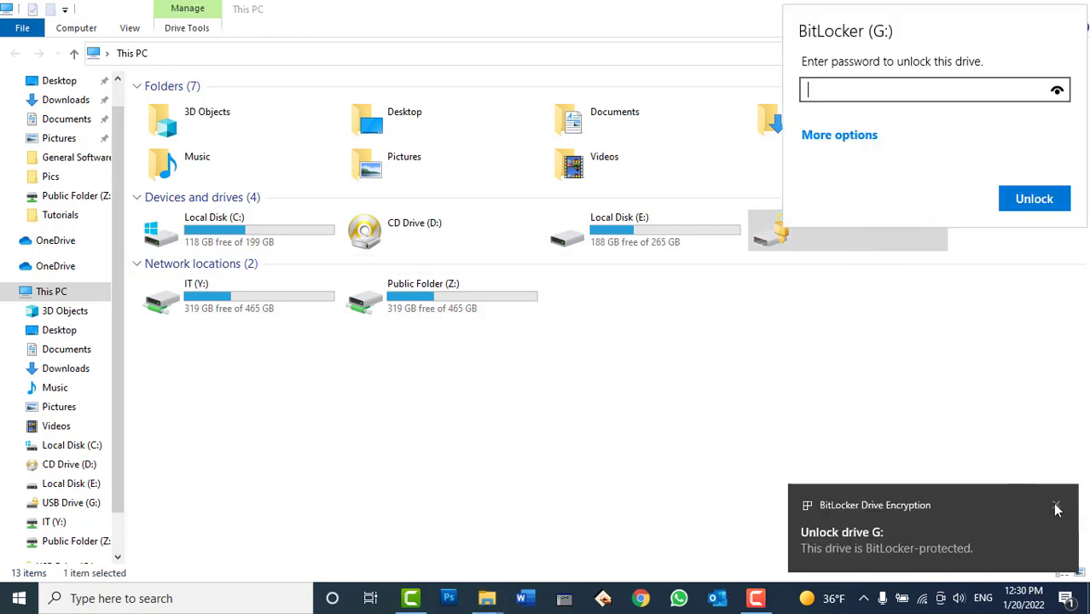
pyautogui.click(1054, 506)
pyautogui.doubleClick(841, 243)
pyautogui.write('•••••••••')
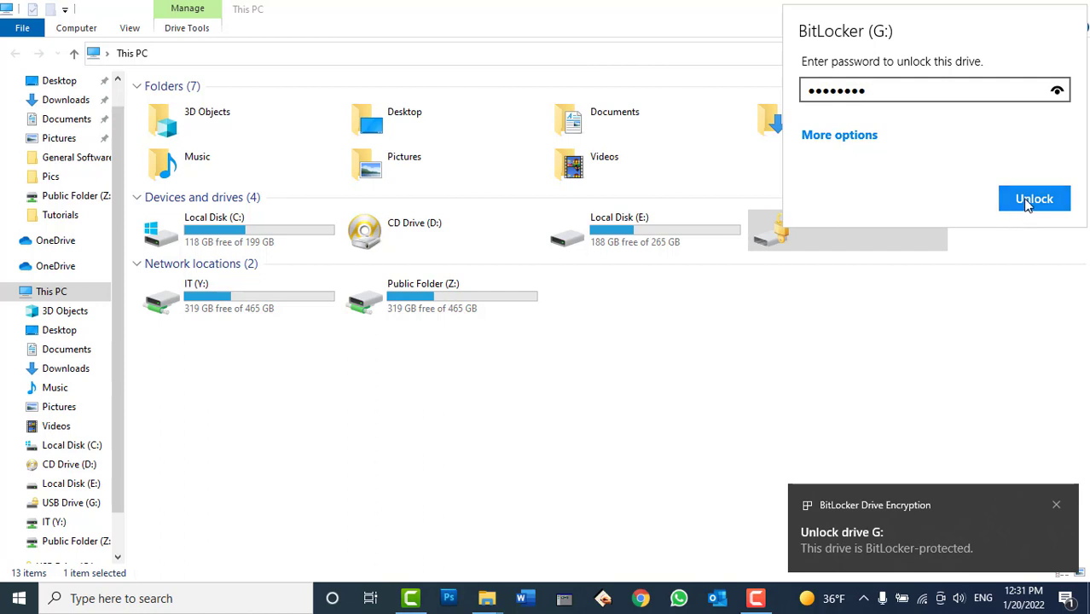
pyautogui.click(1029, 205)
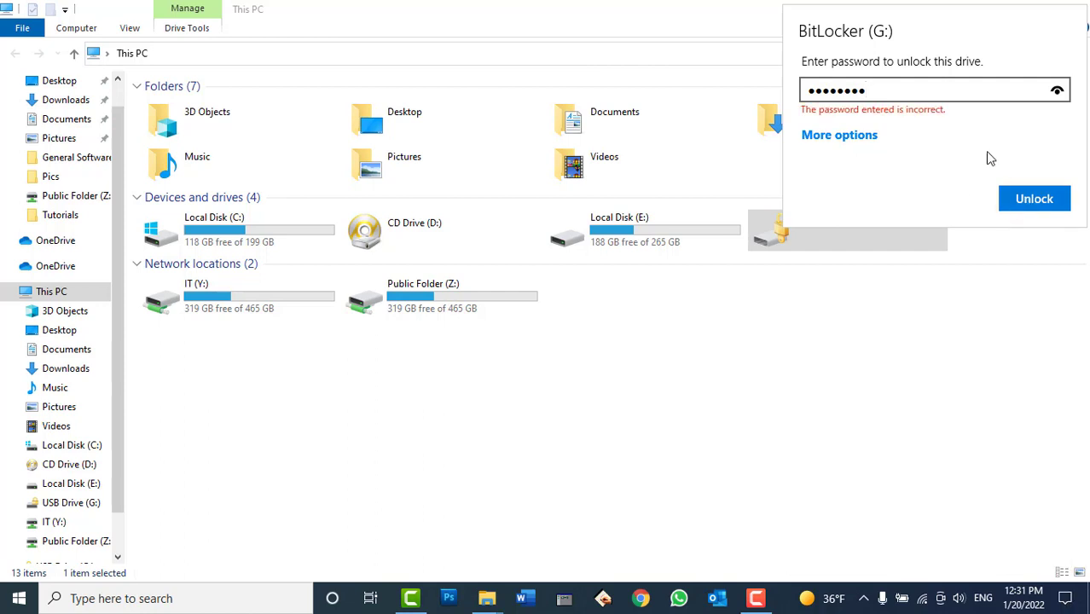
# Replace the entered password with the new BitLocker password and unlock drive G:.
pyautogui.moveTo(902, 90); pyautogui.dragTo(737, 77)
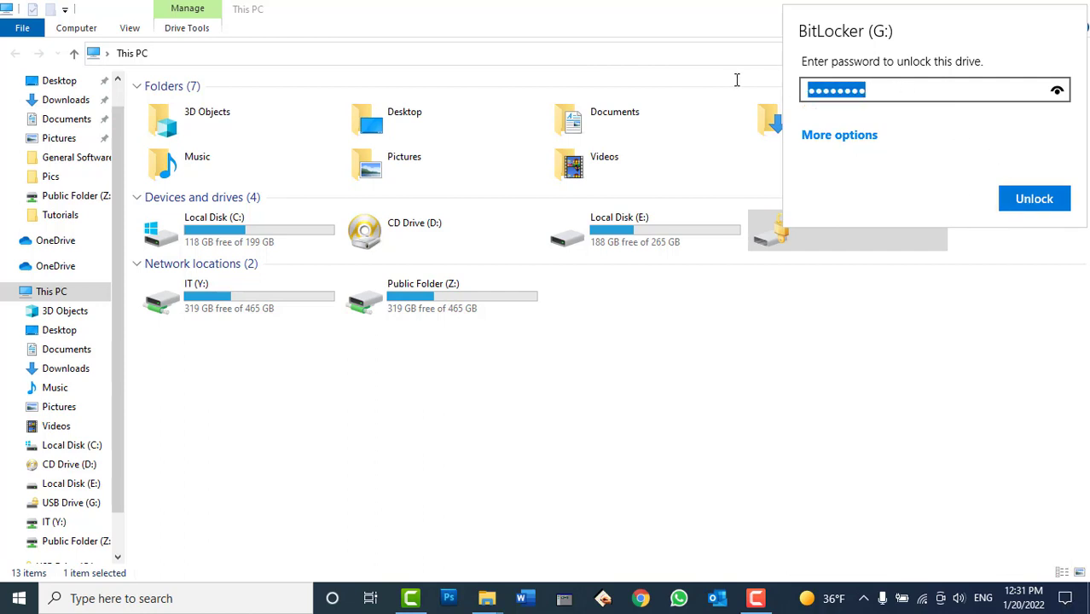
pyautogui.write('••••••••')
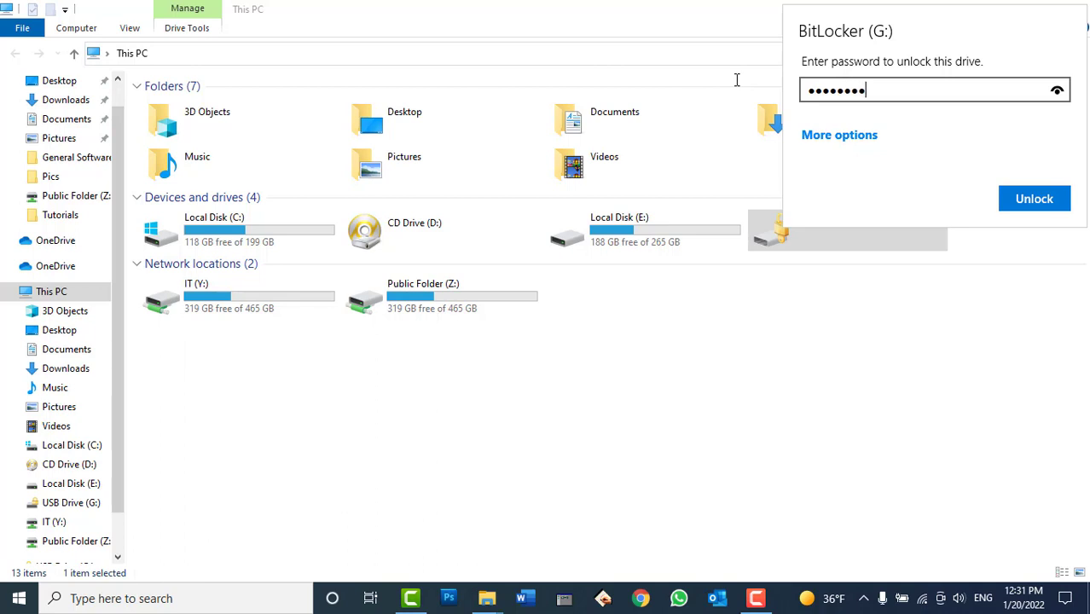
pyautogui.write('•')
pyautogui.click(1020, 206)
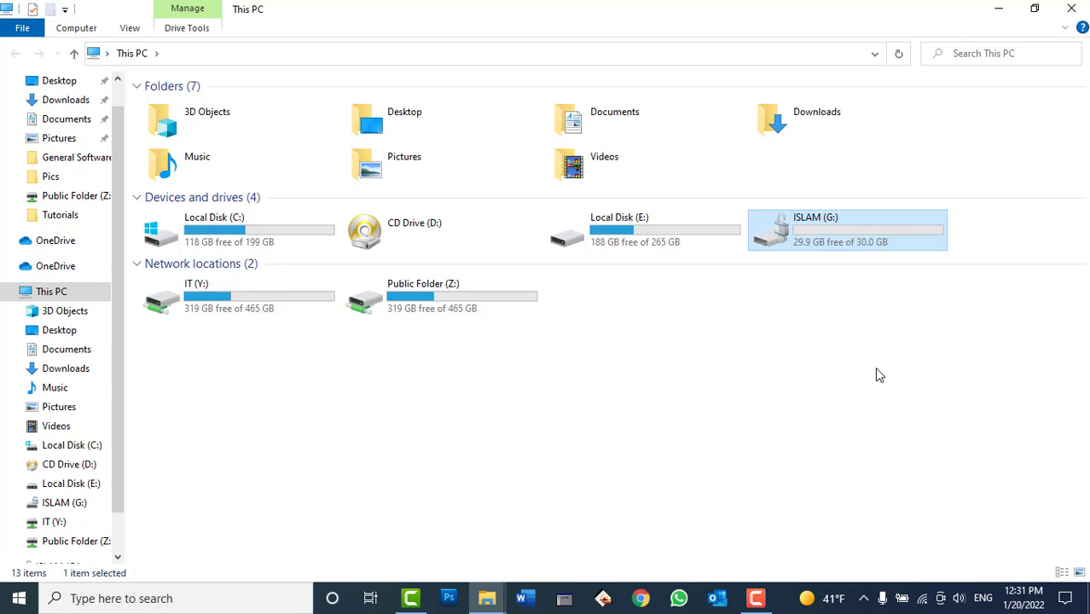
# Eject drive G: again, dismissing the notifications, and reopen its BitLocker unlock prompt.
pyautogui.rightClick(848, 225)
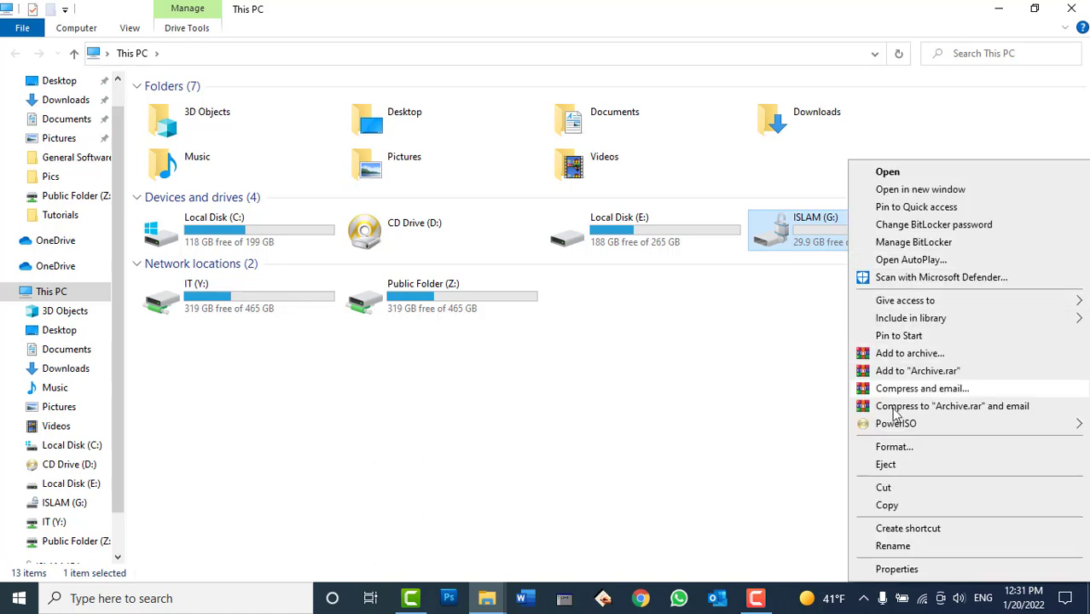
pyautogui.click(888, 464)
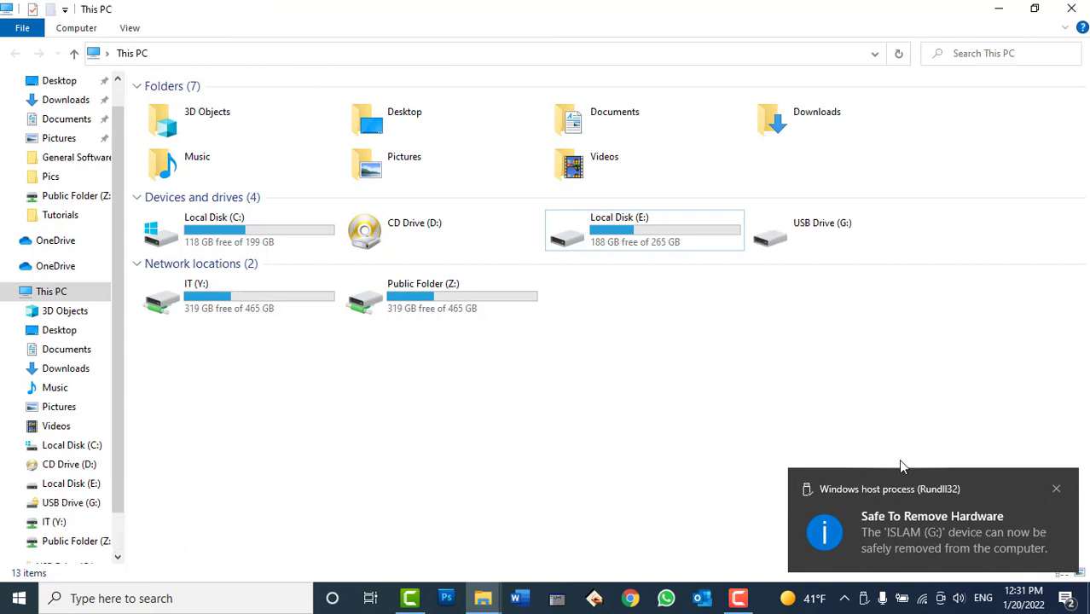
pyautogui.click(1056, 489)
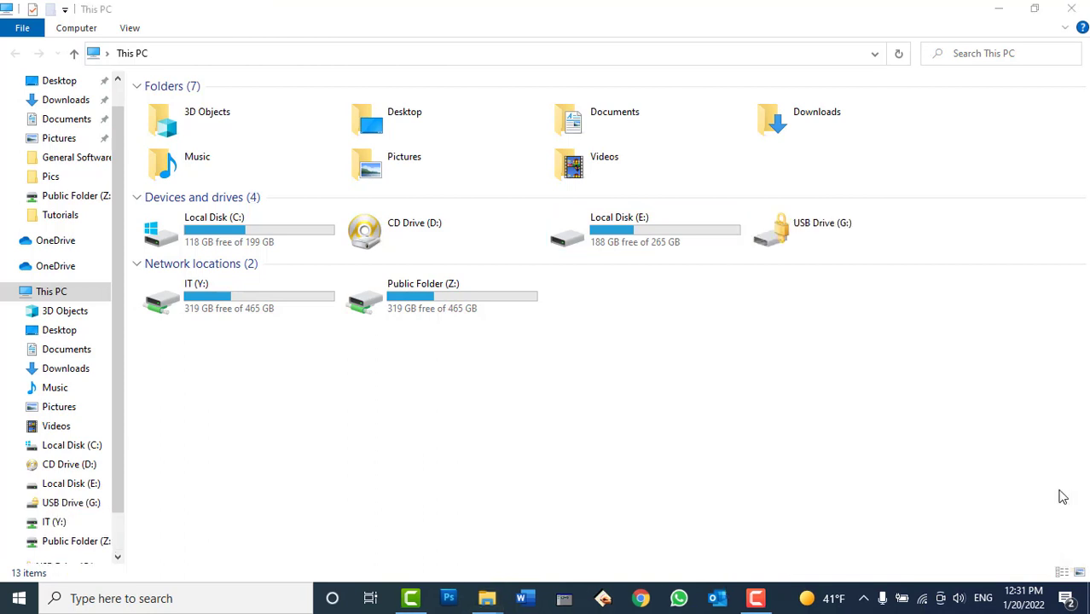
pyautogui.click(1056, 489)
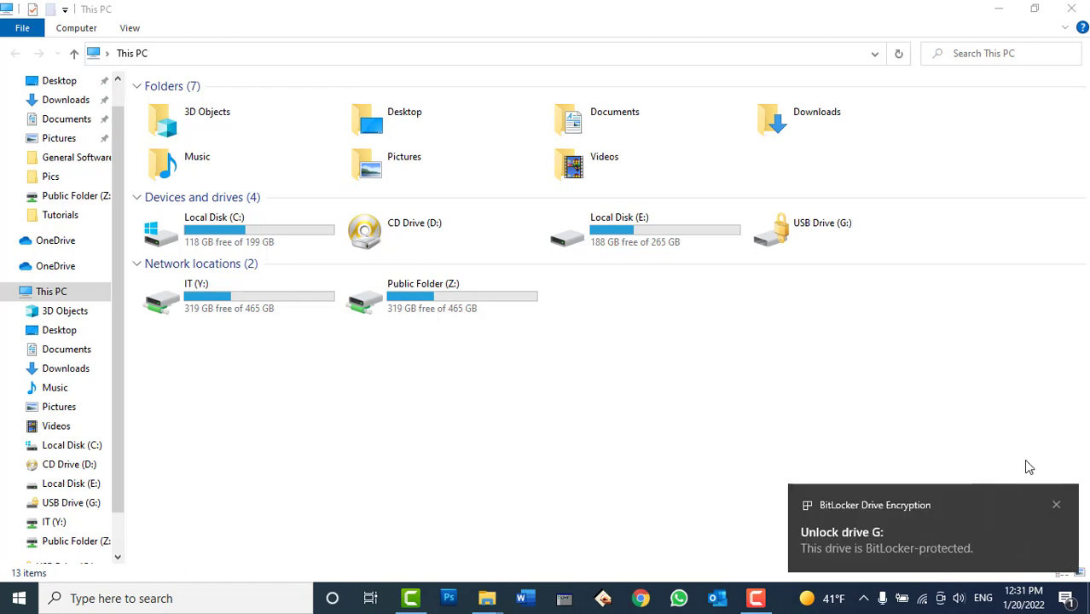
pyautogui.click(1056, 505)
pyautogui.doubleClick(817, 232)
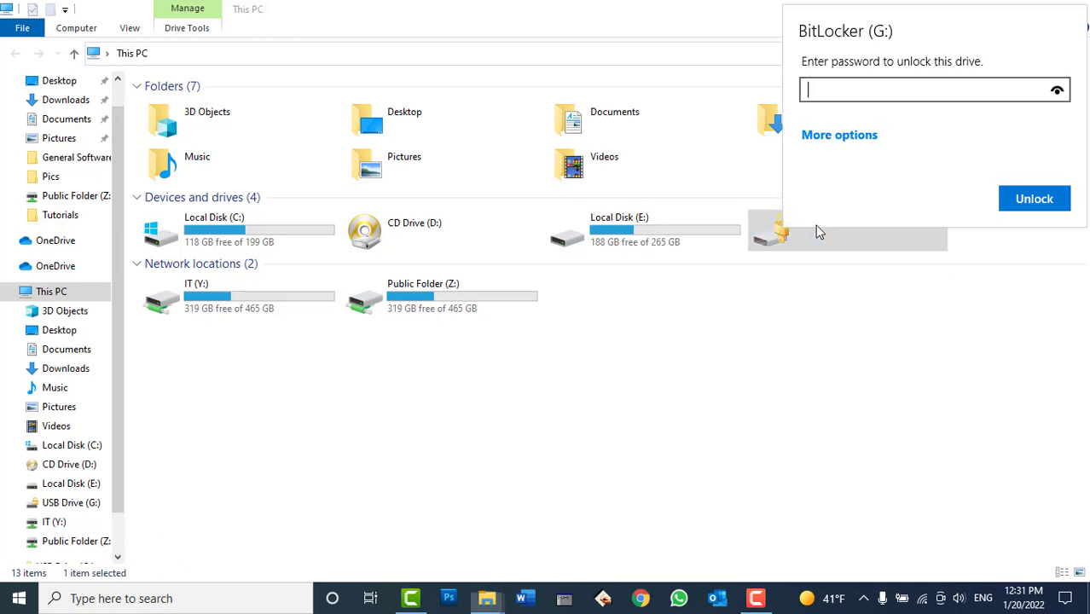
# Try to unlock drive G: with a BitLocker password, dismiss the prompt, and return to a refreshed desktop.
pyautogui.write('•••••••')
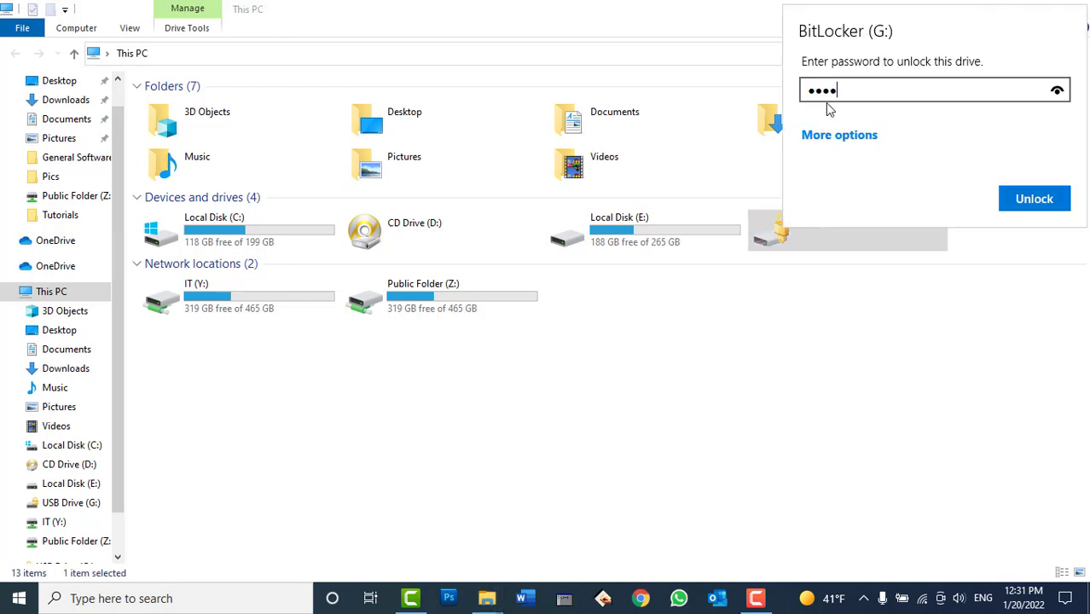
pyautogui.write('•')
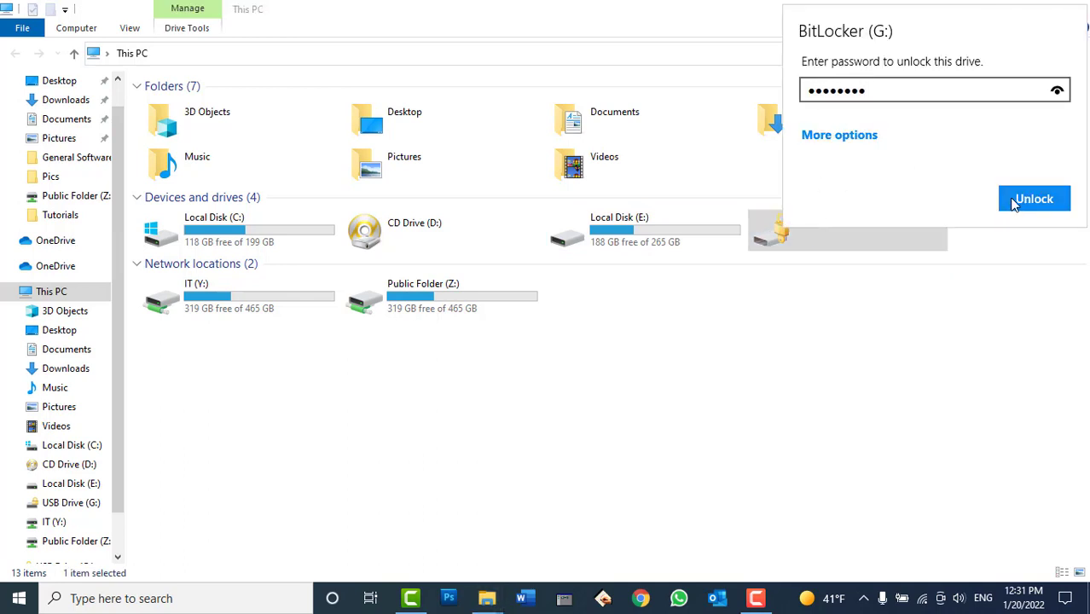
pyautogui.click(1011, 202)
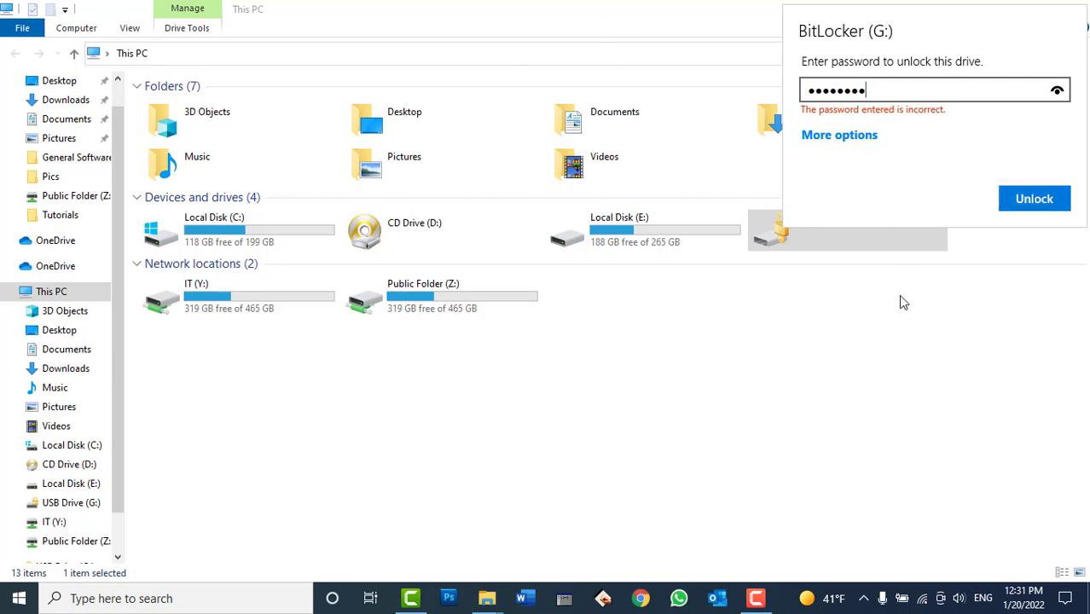
pyautogui.press('Escape')
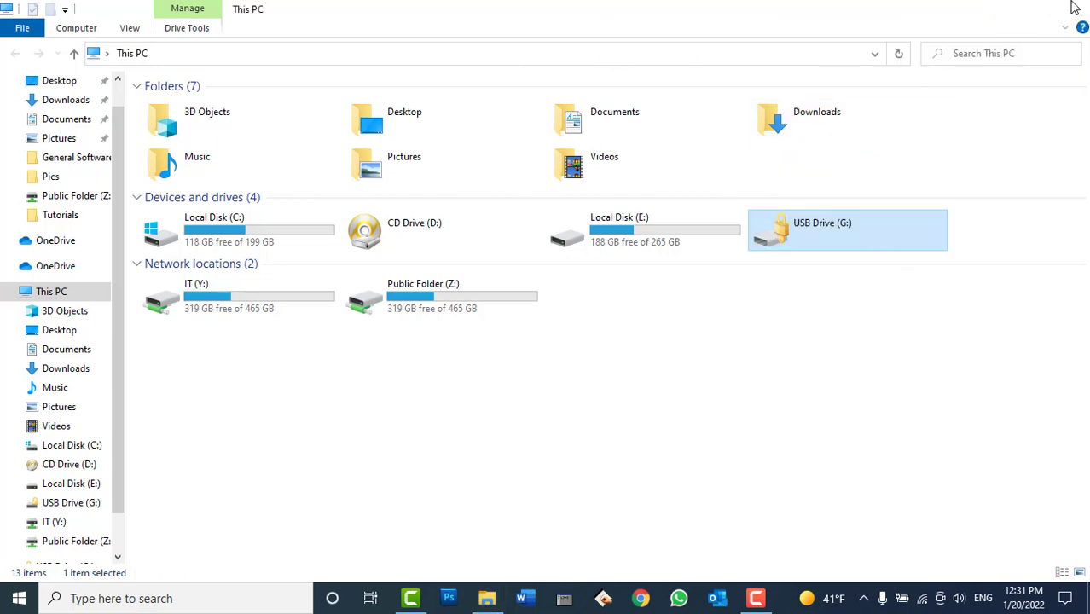
pyautogui.click(1072, 8)
pyautogui.rightClick(544, 136)
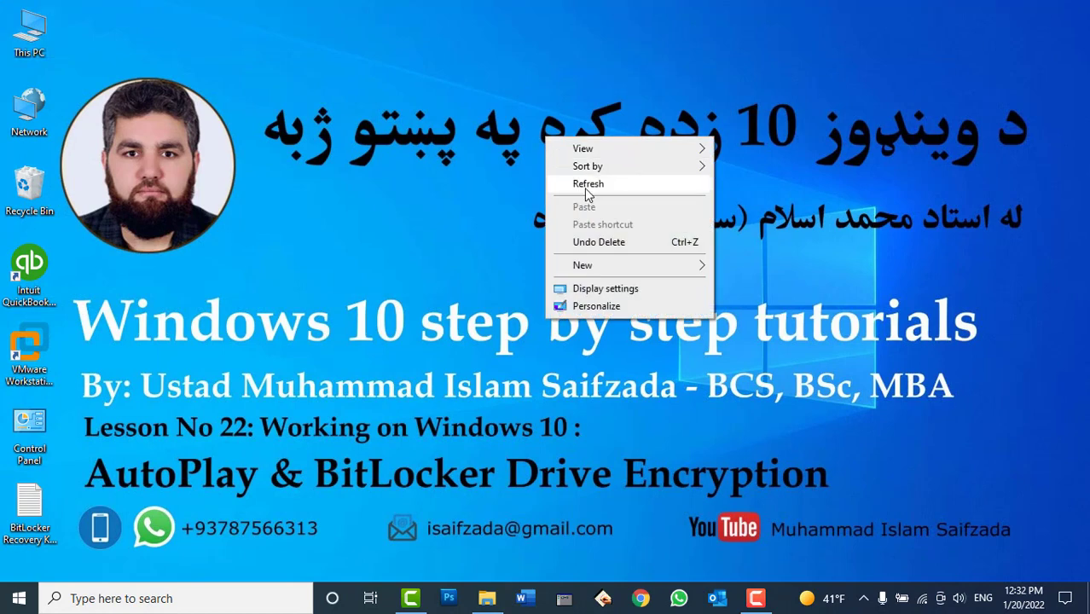
pyautogui.click(593, 179)
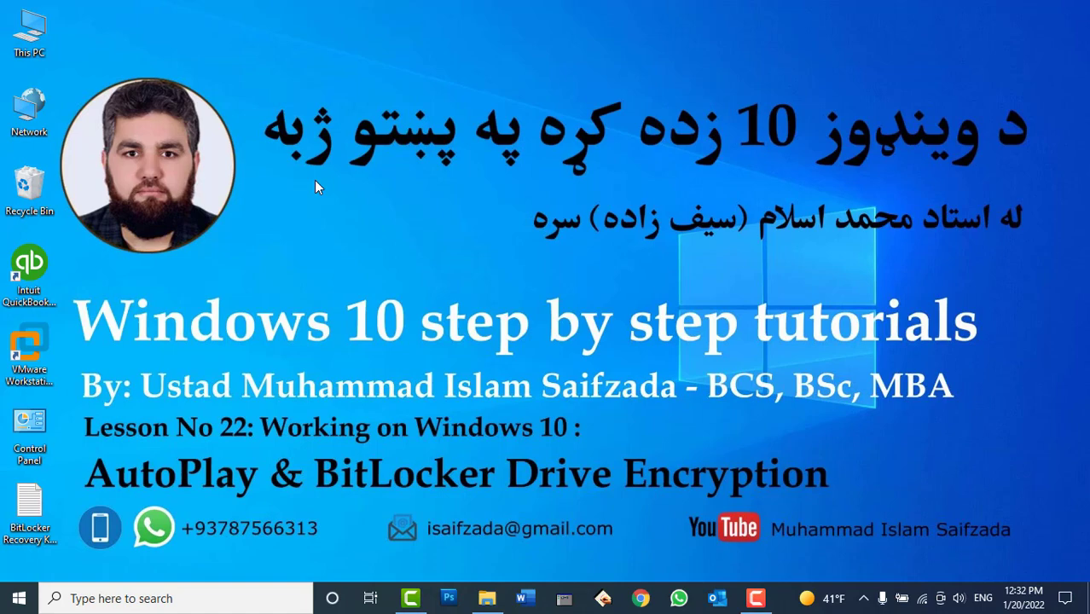
# Open the BitLocker recovery key file on the desktop, copy the full recovery key, and close the file.
pyautogui.doubleClick(27, 512)
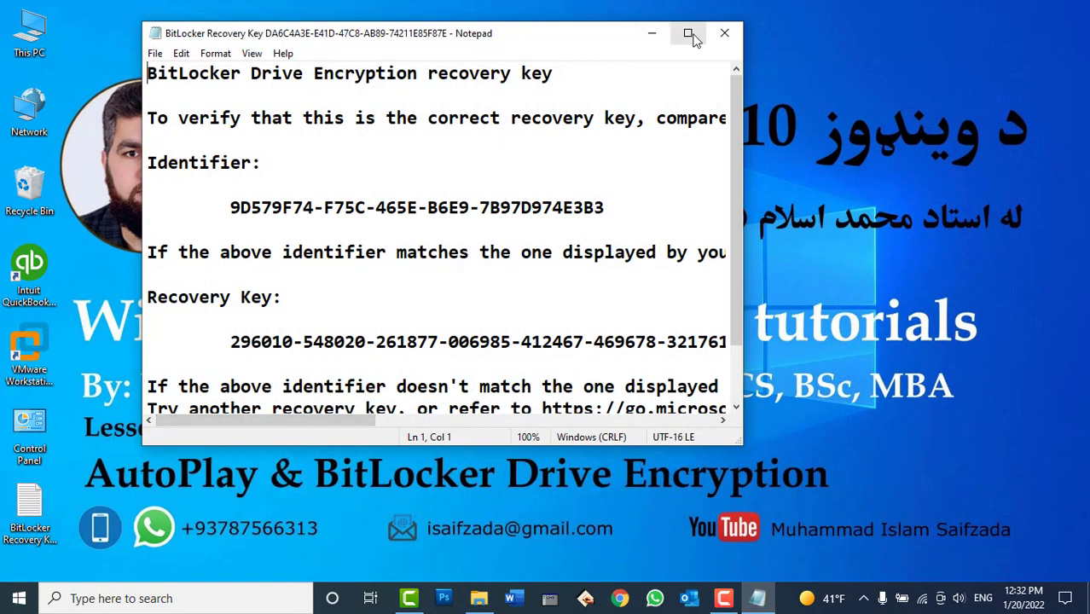
pyautogui.click(688, 34)
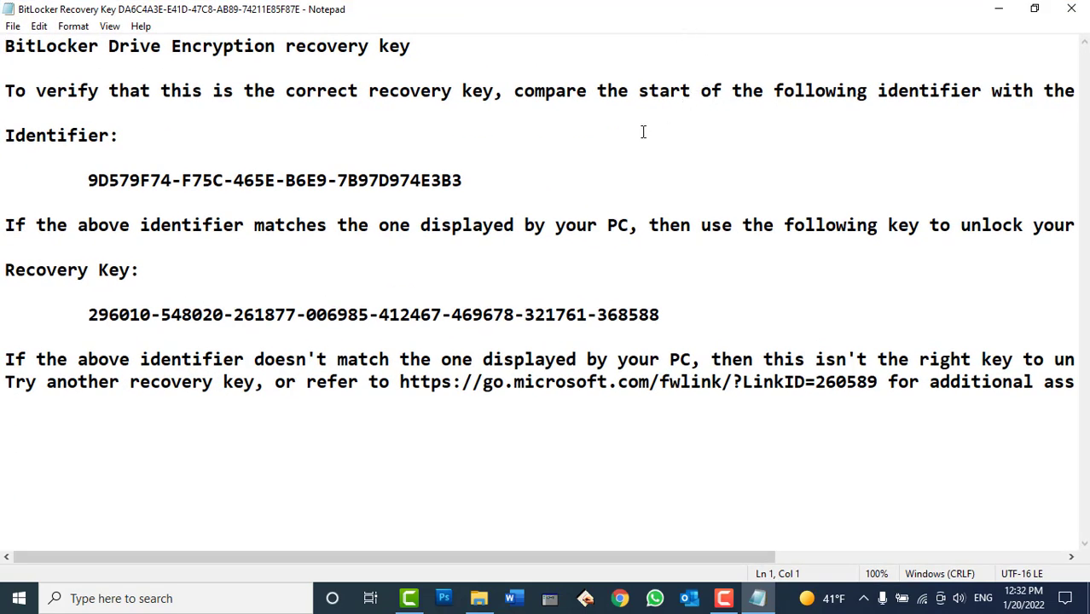
pyautogui.moveTo(660, 315); pyautogui.dragTo(89, 312)
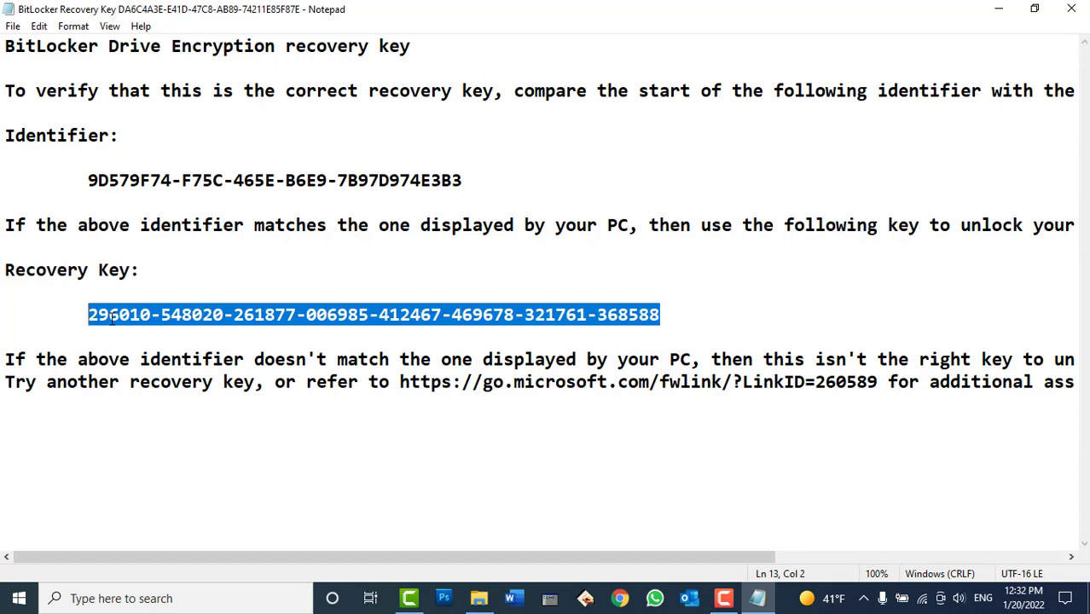
pyautogui.rightClick(118, 315)
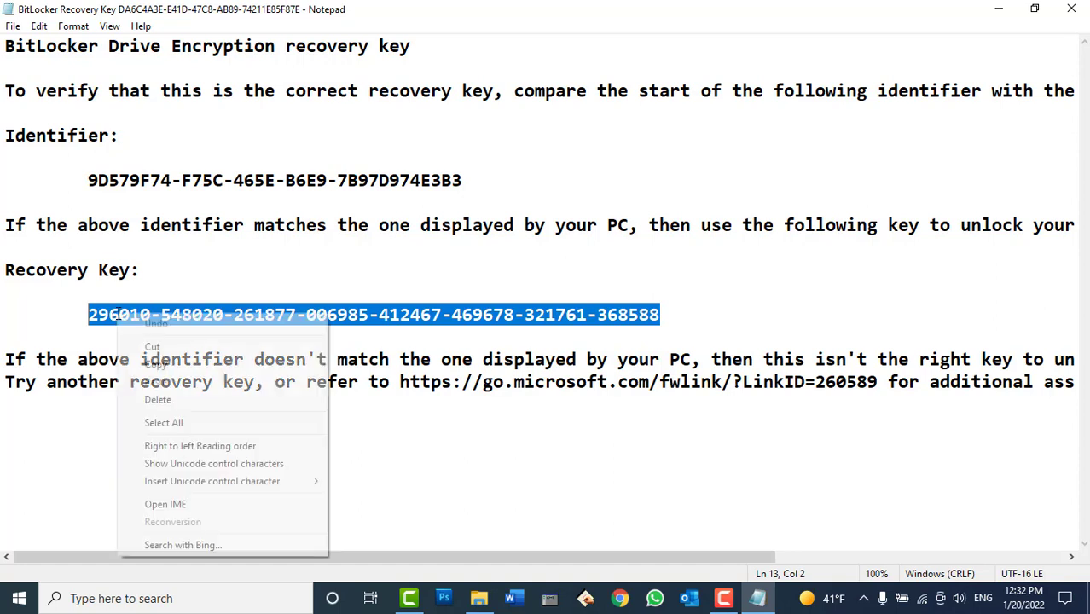
pyautogui.click(158, 366)
pyautogui.click(1072, 9)
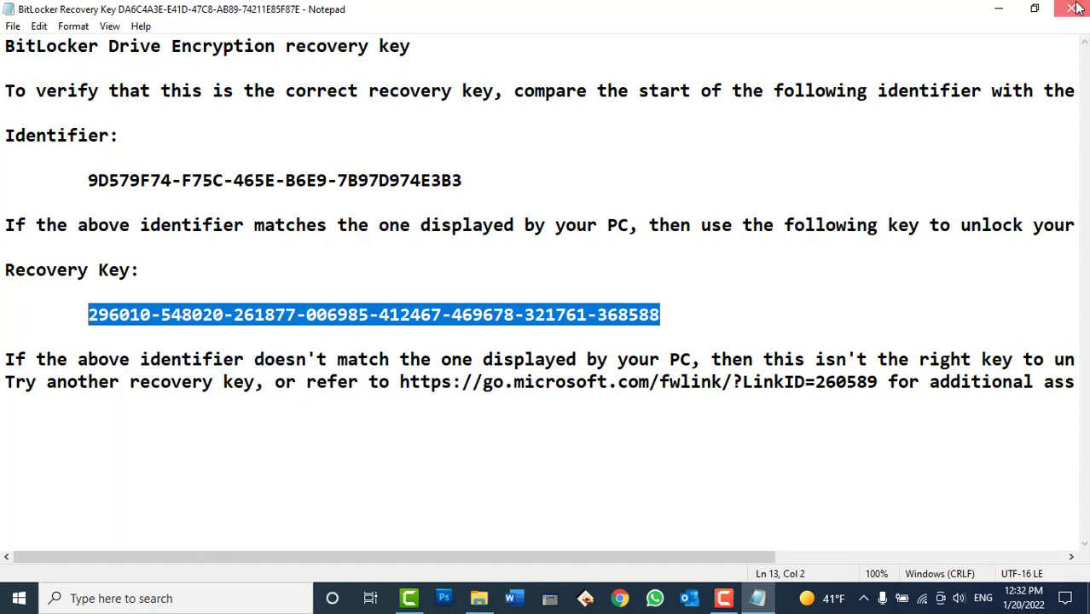
# Open the BitLocker unlock prompt for drive G: from This PC and try unlocking it with a password.
pyautogui.doubleClick(29, 30)
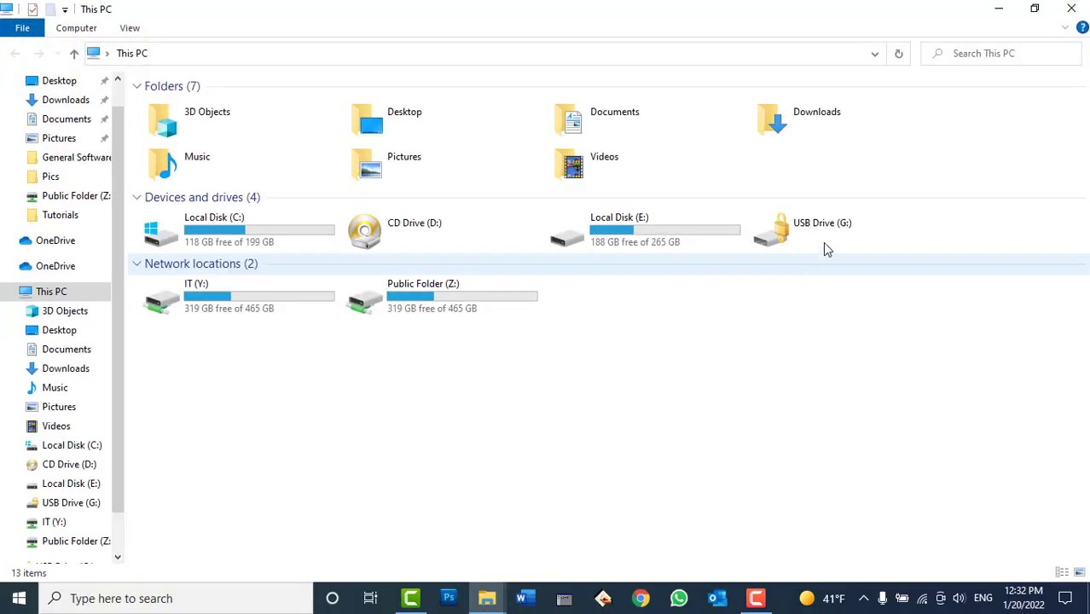
pyautogui.doubleClick(823, 237)
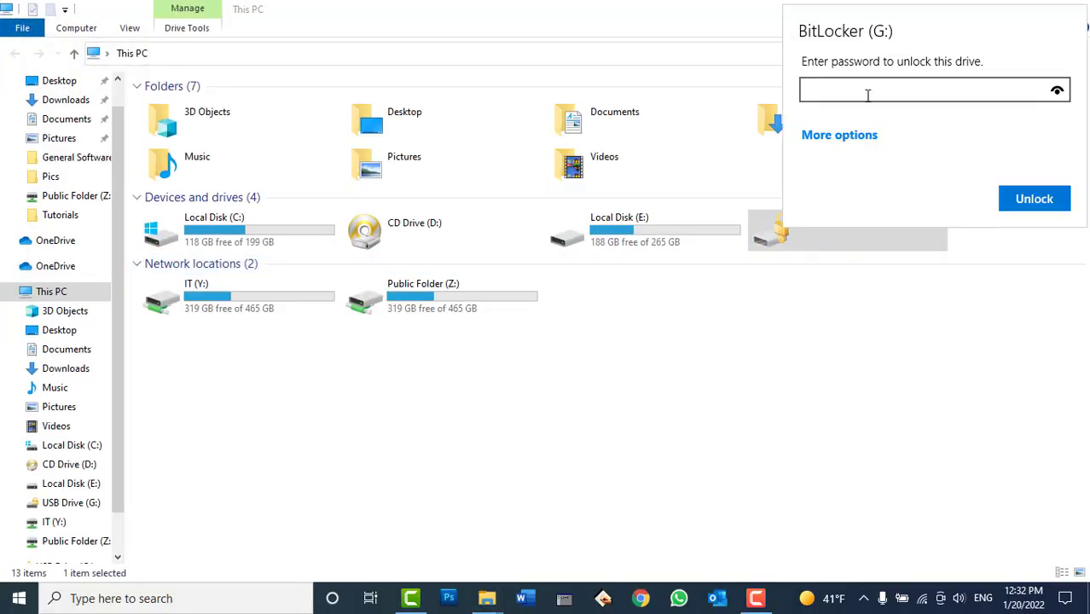
pyautogui.write('******')
pyautogui.press('Return')
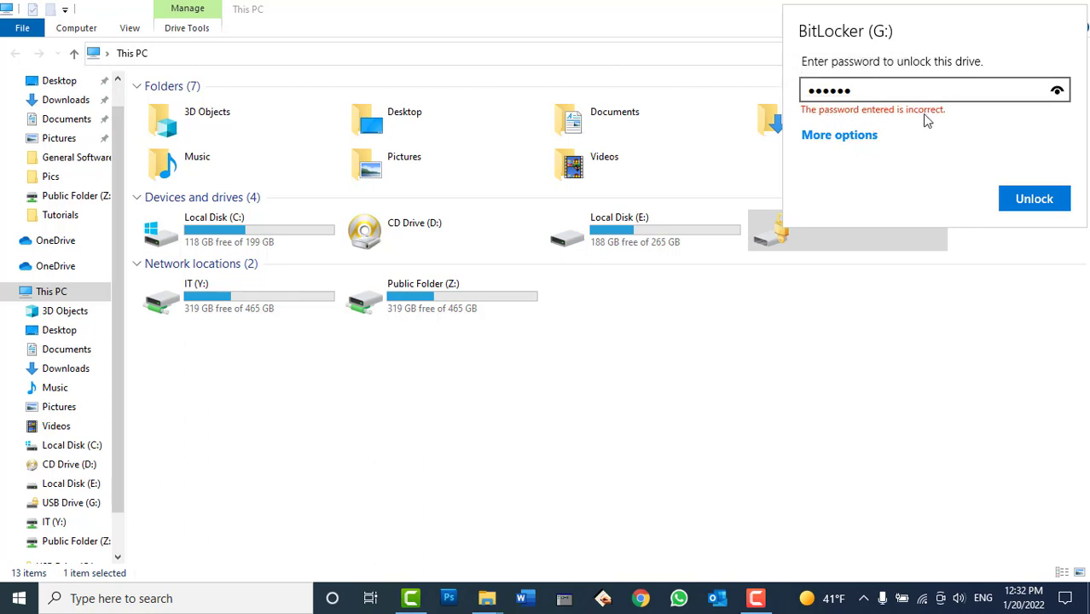
# Unlock drive G: with the copied BitLocker recovery key instead of the password, and dismiss the AutoPlay choices.
pyautogui.click(848, 137)
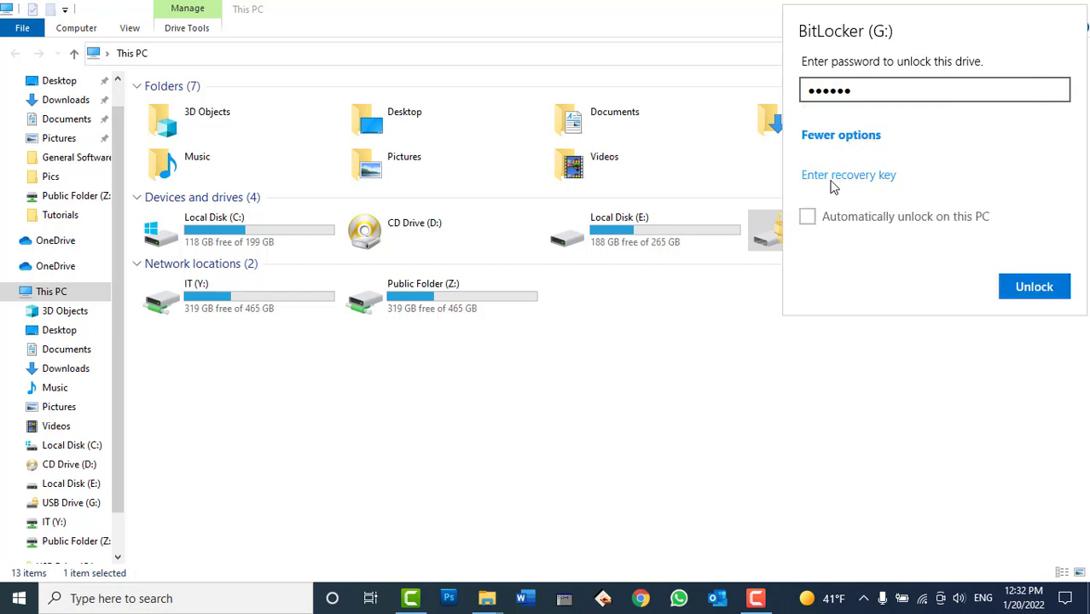
pyautogui.click(888, 176)
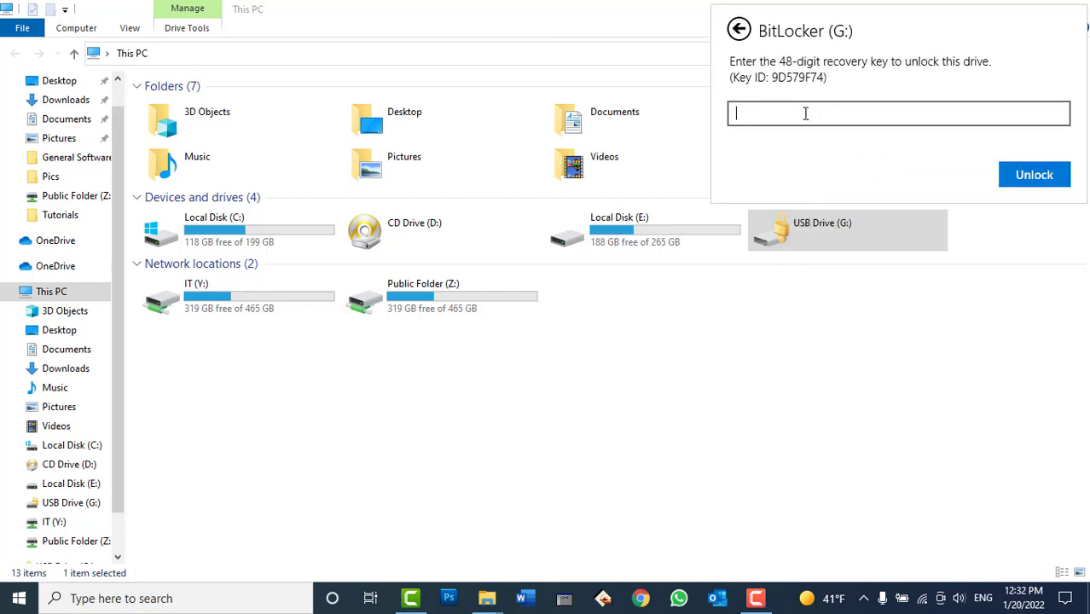
pyautogui.hotkey('ctrl', 'v')
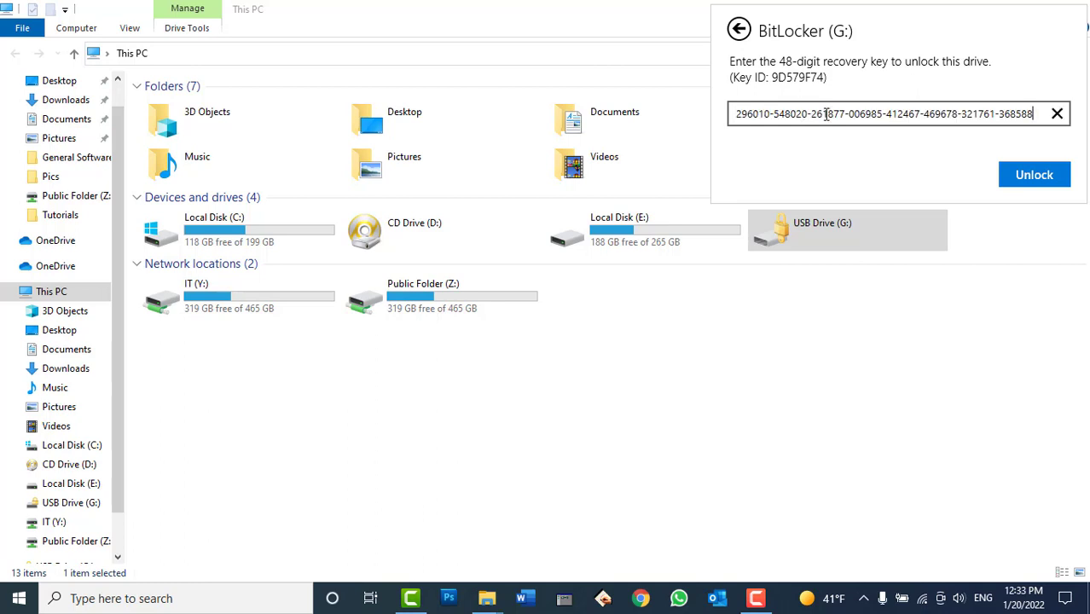
pyautogui.click(1036, 177)
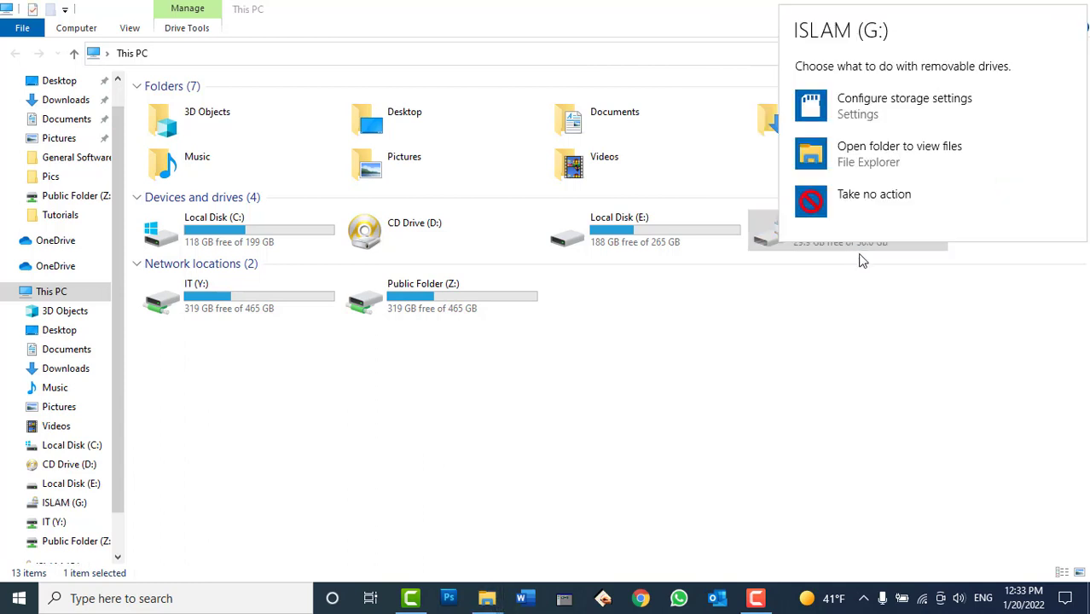
pyautogui.click(887, 219)
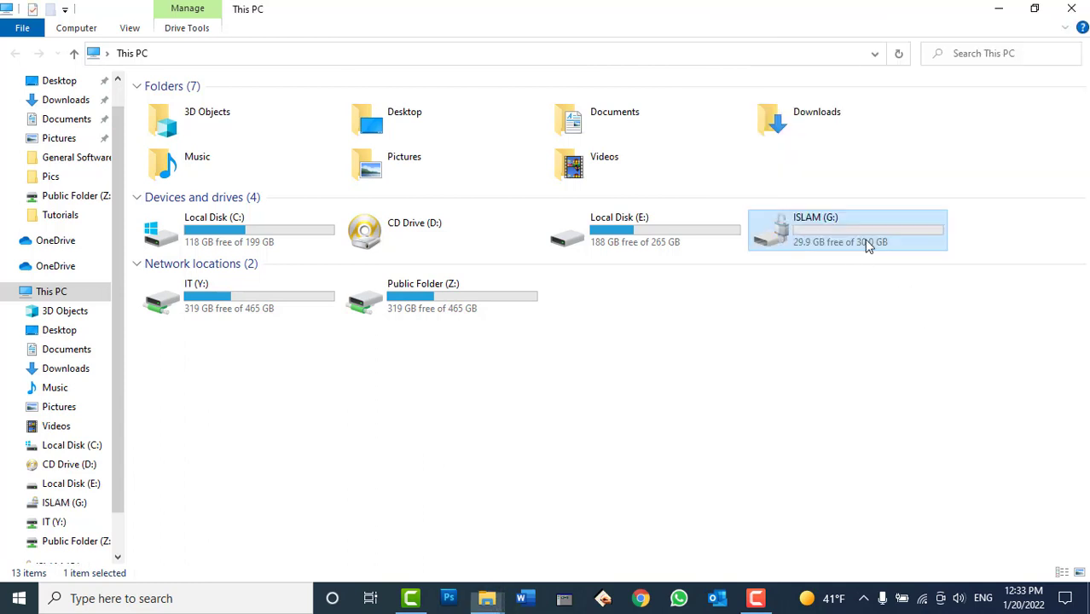
# View the contents of the unlocked drive G:, go back to This PC, and close the window.
pyautogui.doubleClick(831, 239)
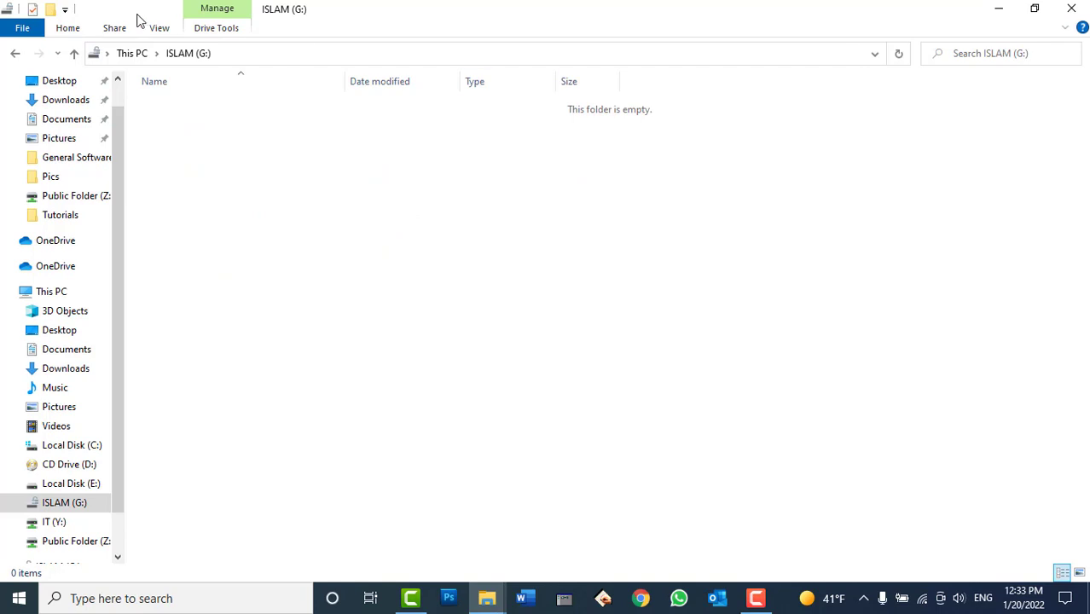
pyautogui.click(17, 53)
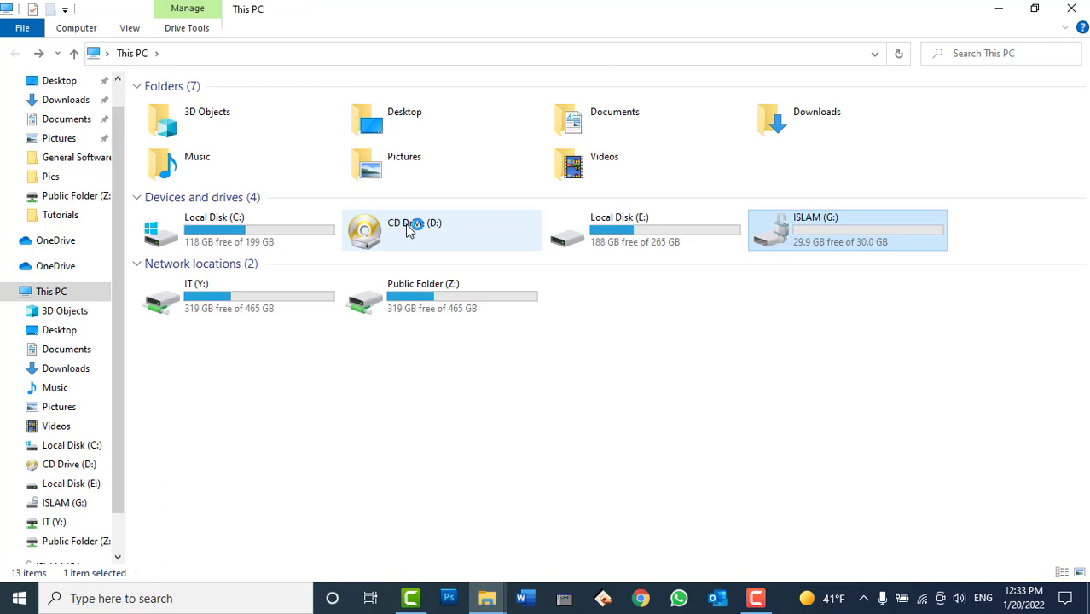
pyautogui.click(1073, 9)
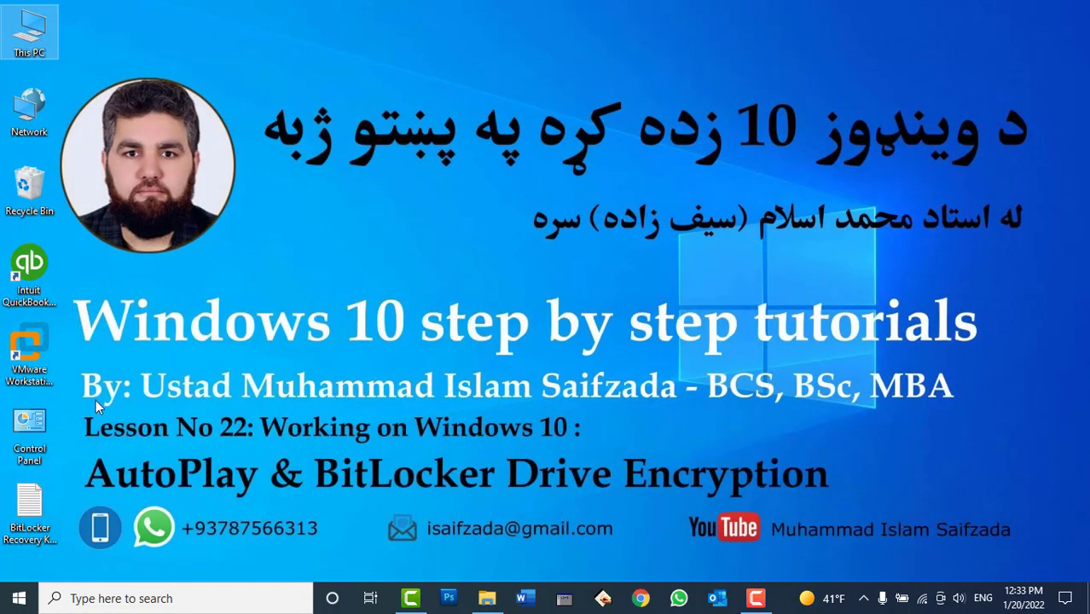
# Reopen the BitLocker recovery key file from the desktop in a maximized window and select the recovery key.
pyautogui.doubleClick(34, 505)
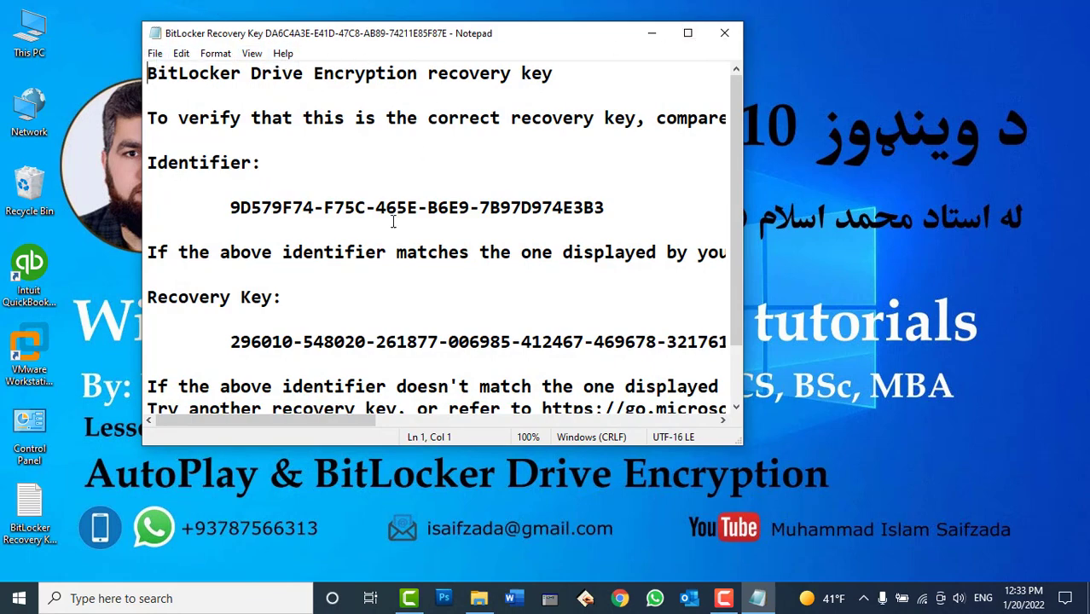
pyautogui.click(688, 38)
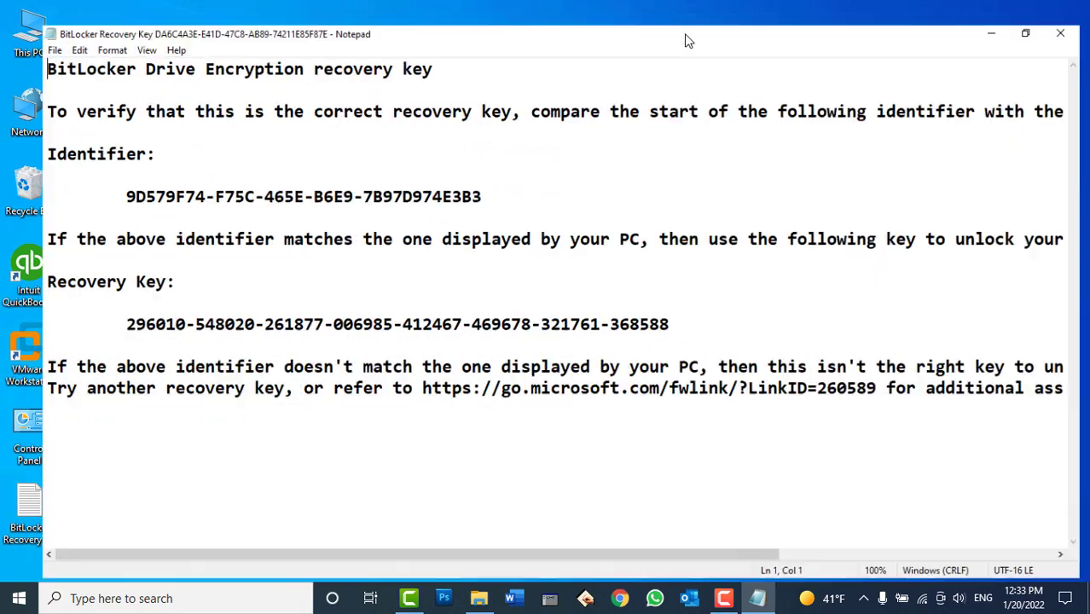
pyautogui.moveTo(660, 315); pyautogui.dragTo(92, 305)
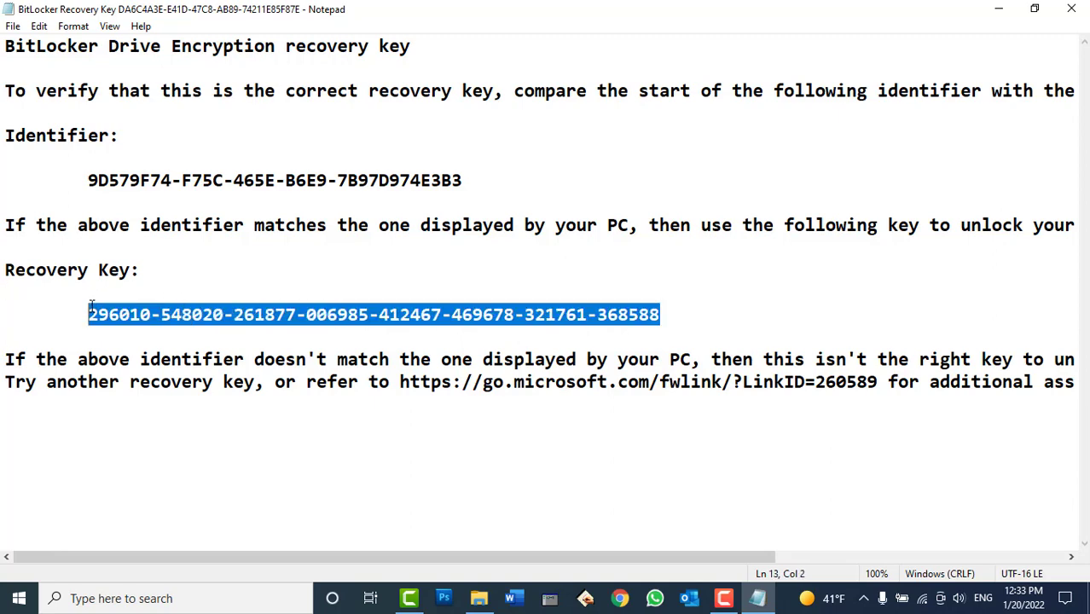